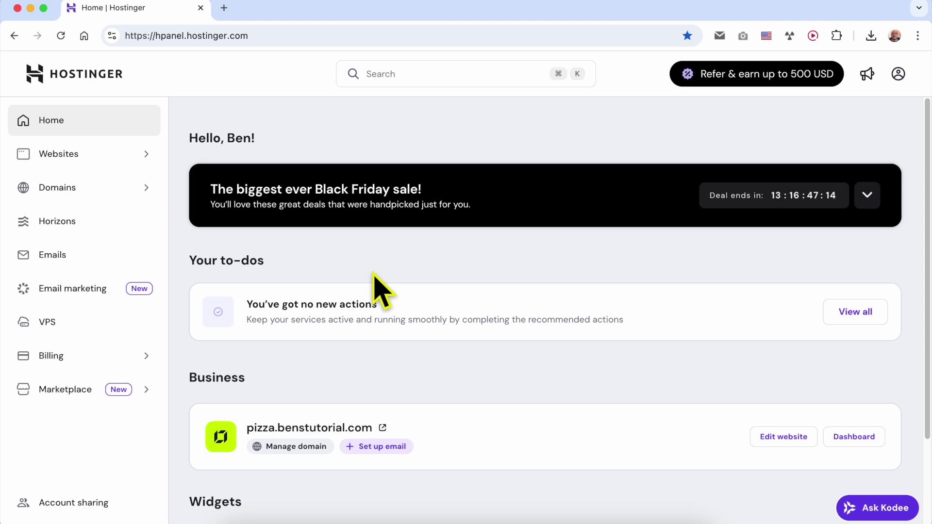
# Find pizza.benstutorial.com in the websites list and open it for editing in the website builder
pyautogui.click(77, 163)
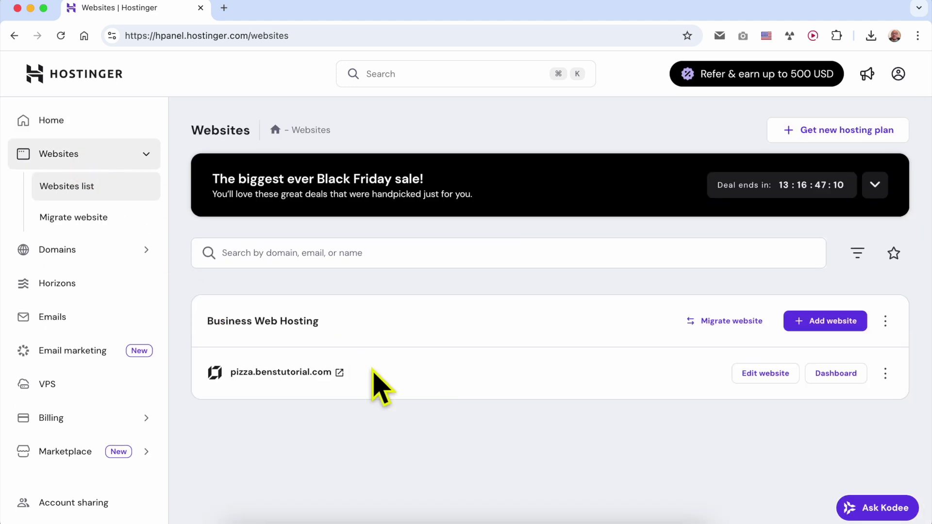
pyautogui.tripleClick(376, 370)
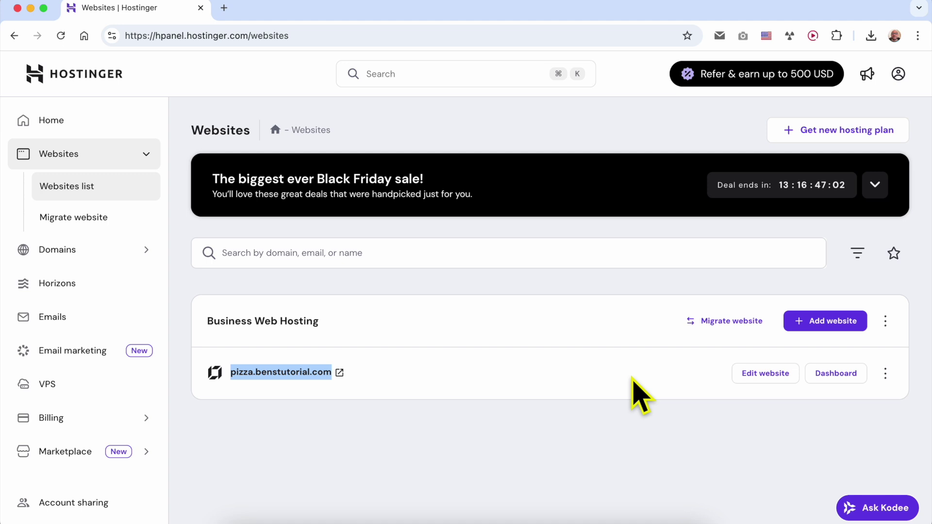
pyautogui.click(777, 376)
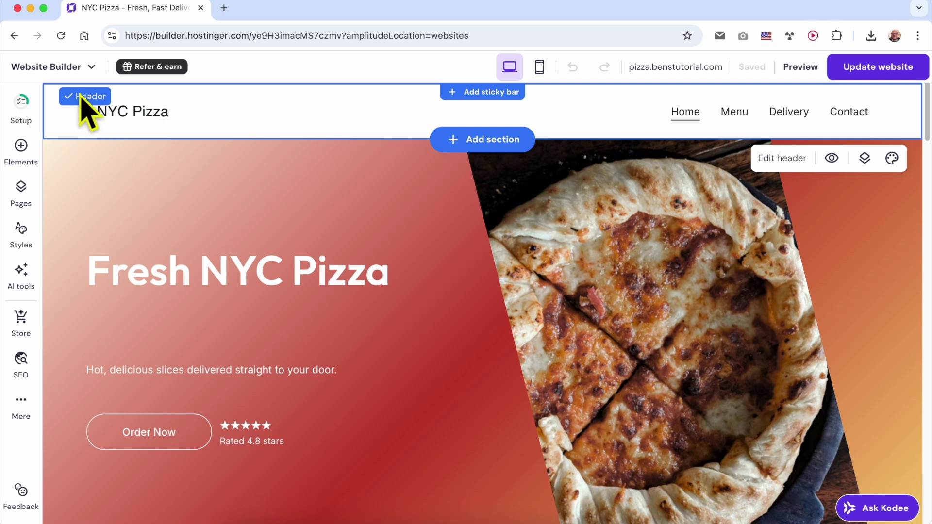
# Open the header settings and switch the sticky header option off and back on
pyautogui.click(790, 160)
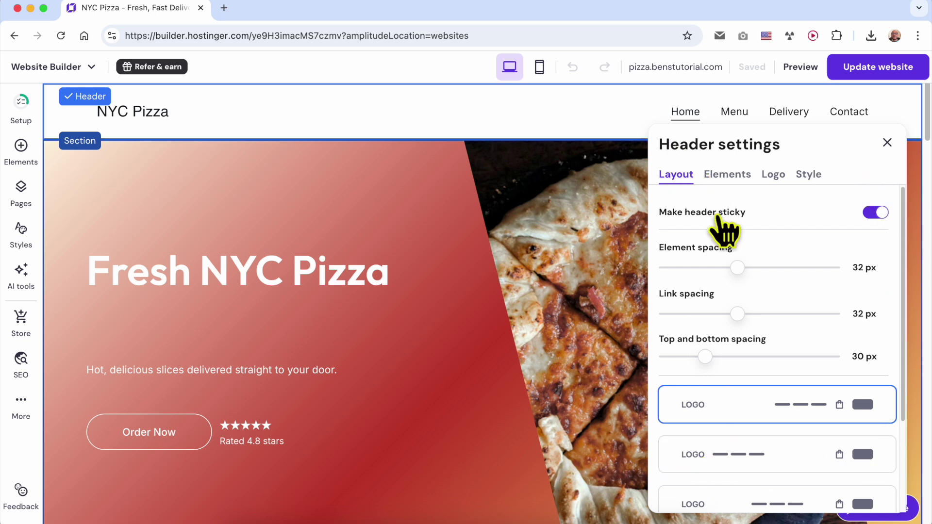
pyautogui.click(874, 214)
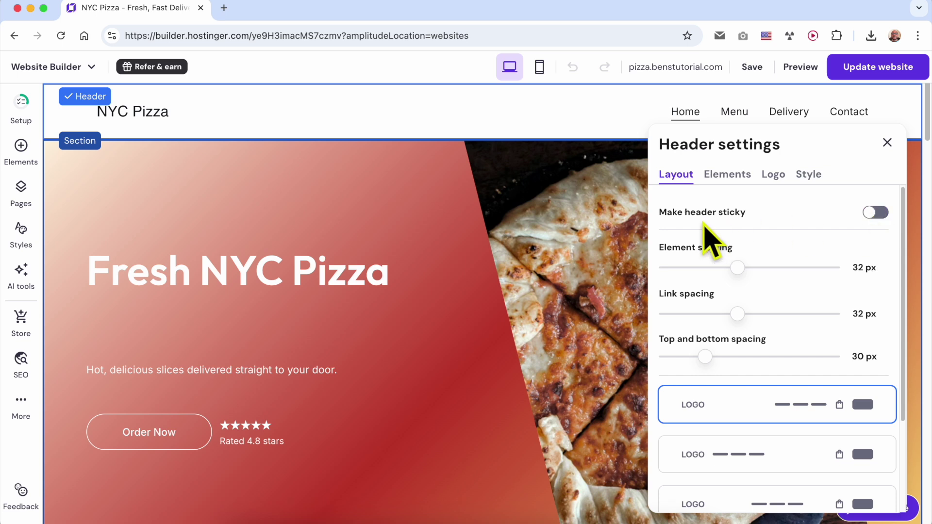
pyautogui.click(874, 214)
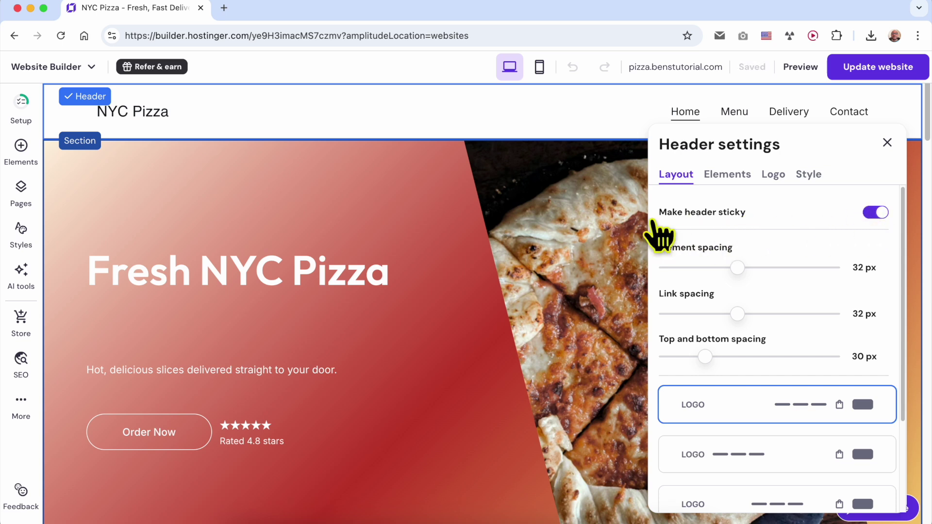
# Preview the page, check how the sticky header behaves while scrolling, and return to the editor
pyautogui.scroll(-3, 500, 219)
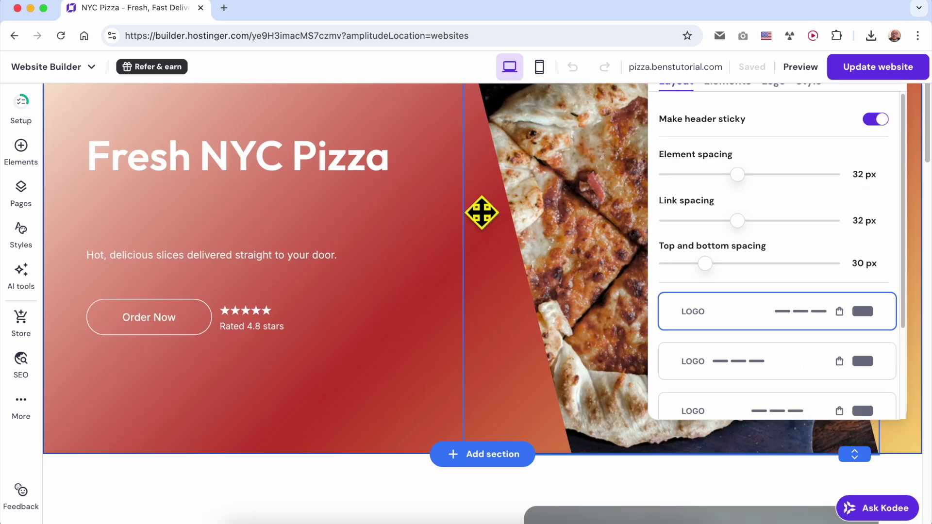
pyautogui.scroll(3, 482, 212)
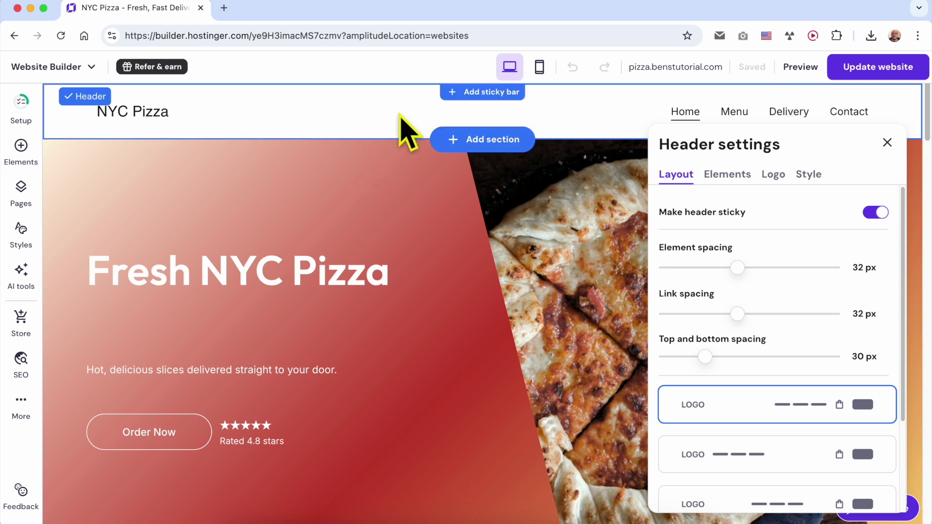
pyautogui.scroll(-10, 476, 238)
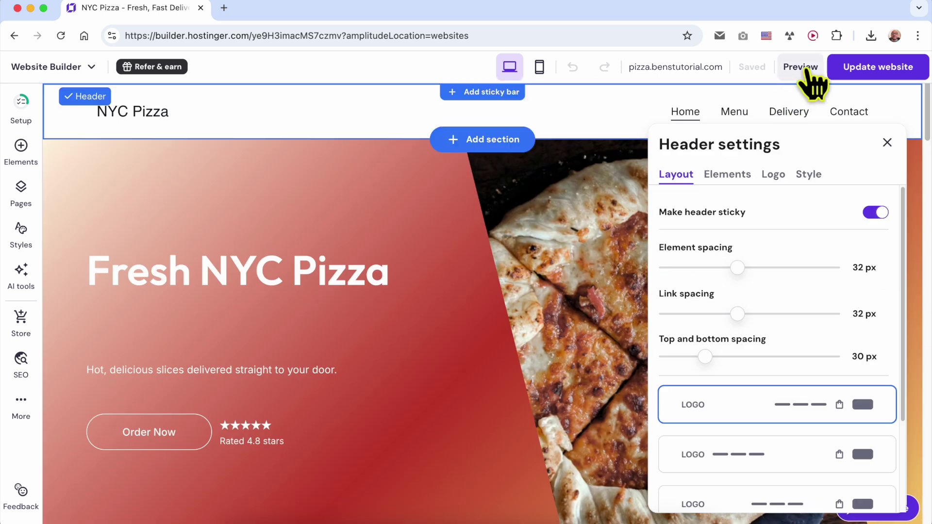
pyautogui.click(802, 69)
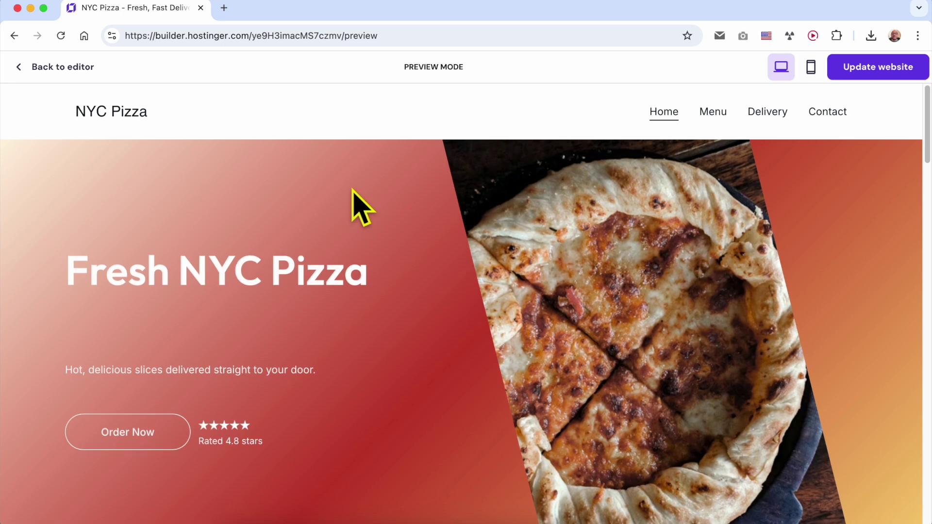
pyautogui.scroll(-4, 357, 199)
pyautogui.scroll(4, 354, 202)
pyautogui.click(78, 74)
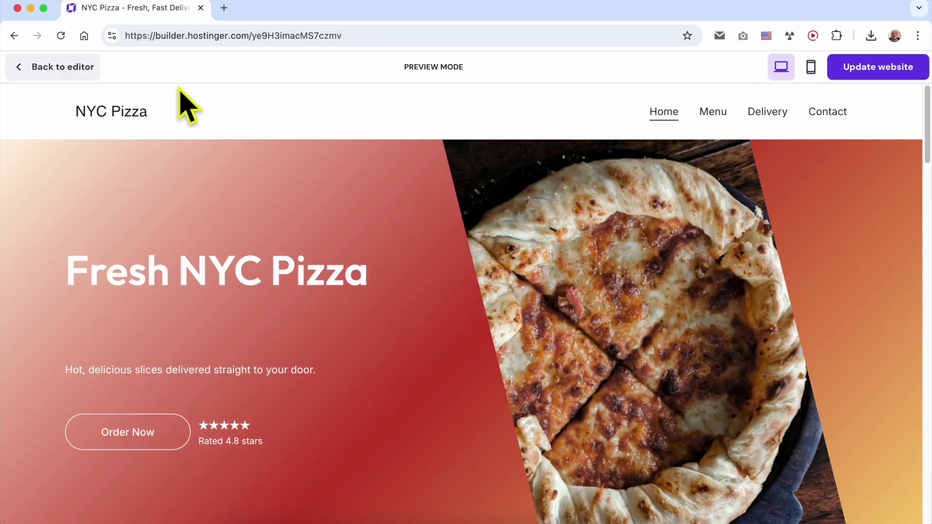
# Publish the website update and view the live site to check the header while scrolling through the page
pyautogui.click(862, 78)
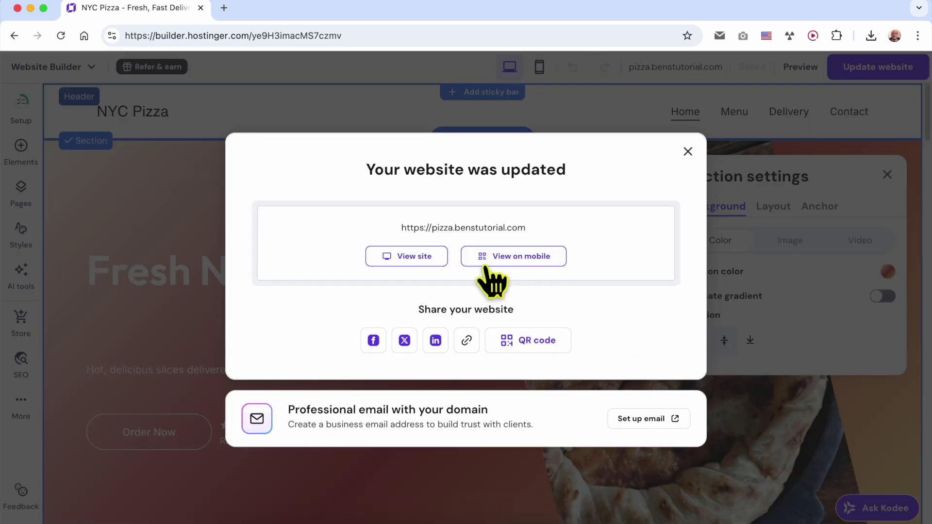
pyautogui.click(397, 262)
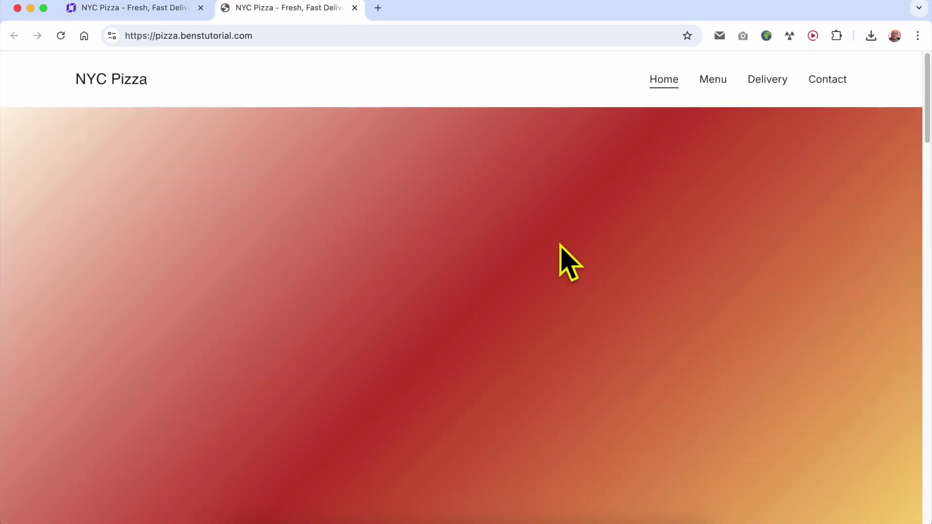
pyautogui.scroll(-8, 617, 240)
pyautogui.scroll(-2, 616, 240)
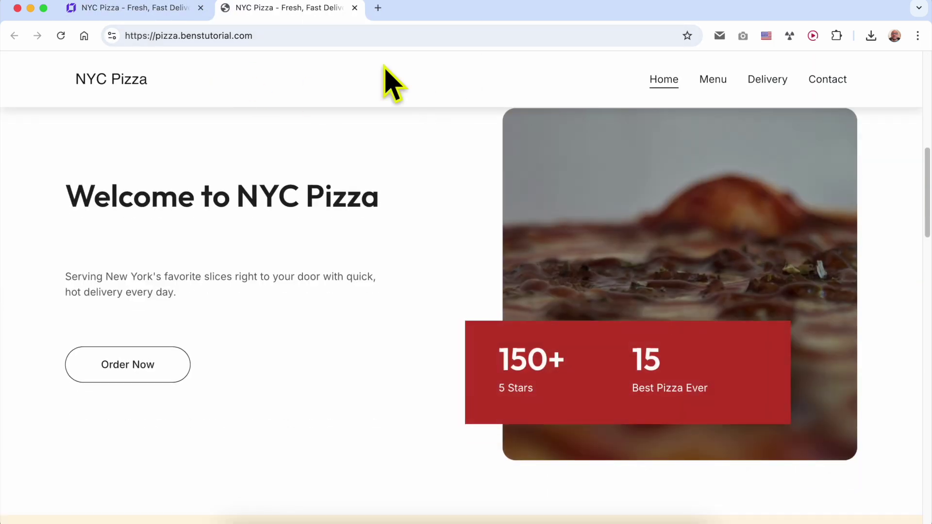
pyautogui.scroll(-4, 403, 97)
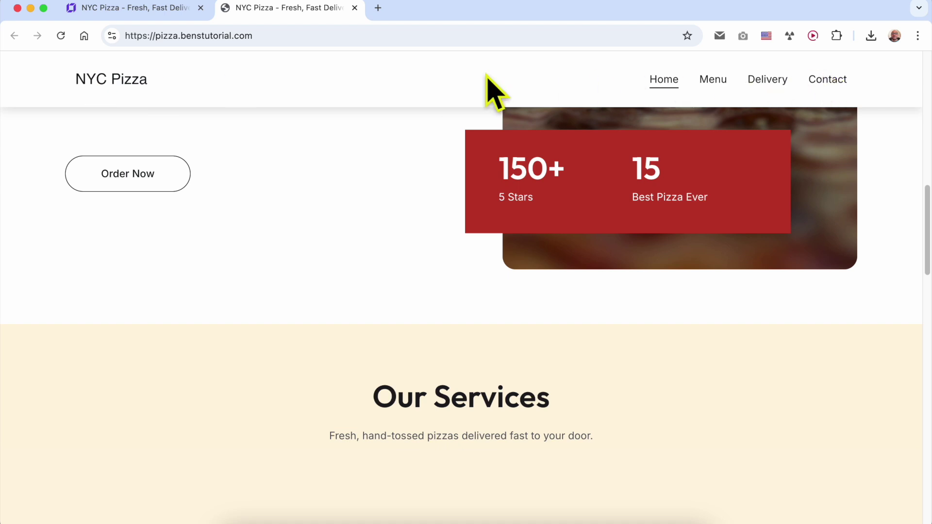
pyautogui.scroll(-7, 554, 146)
pyautogui.scroll(15, 558, 156)
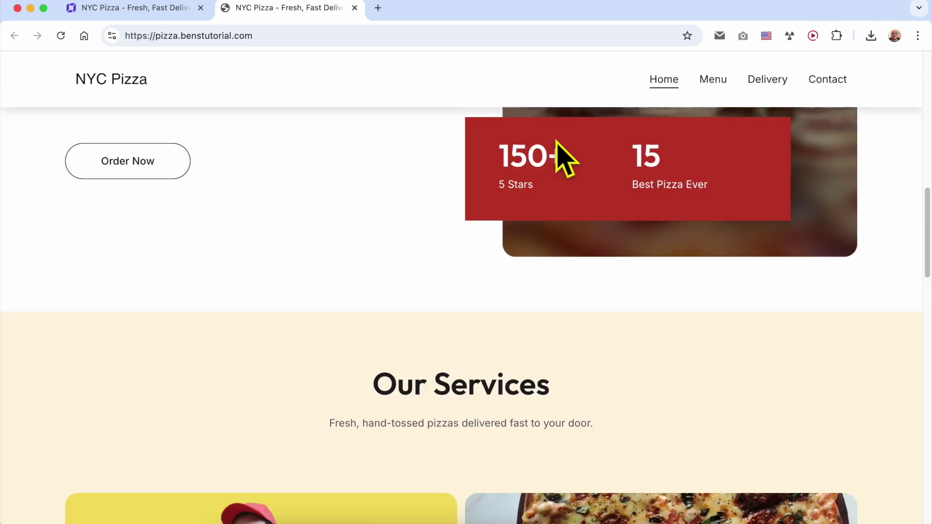
pyautogui.scroll(-15, 555, 156)
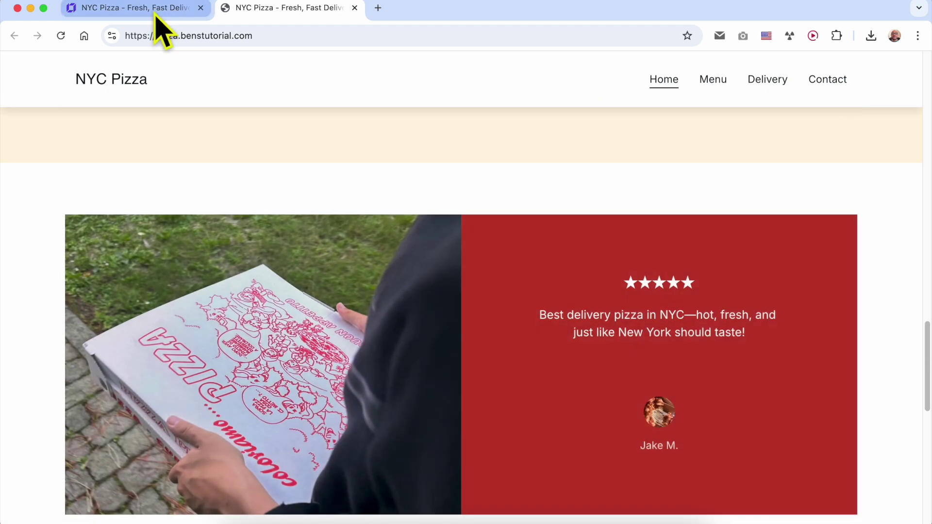
# Return to the website builder and turn off the sticky option in the header settings
pyautogui.click(155, 15)
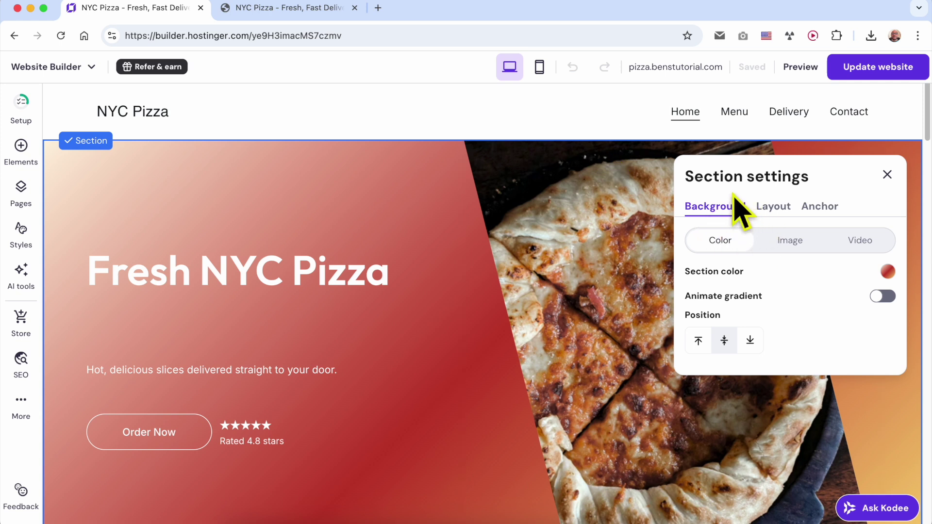
pyautogui.click(592, 123)
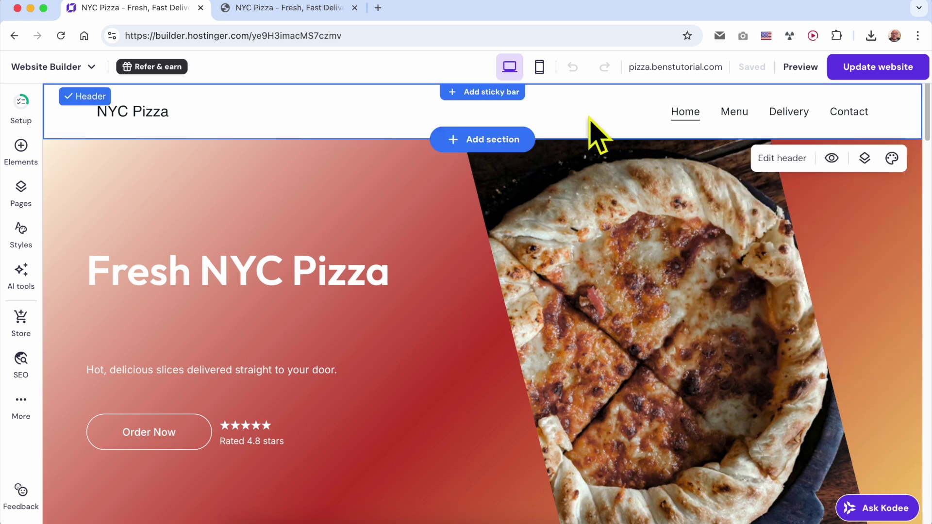
pyautogui.click(776, 157)
pyautogui.click(879, 213)
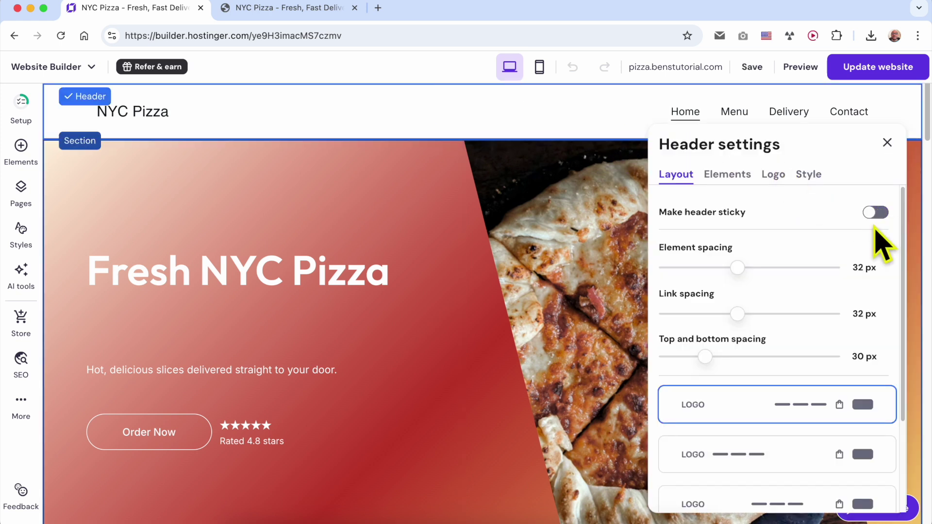
# Set the header's element spacing to 55 px, and show the social icons and the button in the header
pyautogui.moveTo(738, 267); pyautogui.dragTo(765, 267)
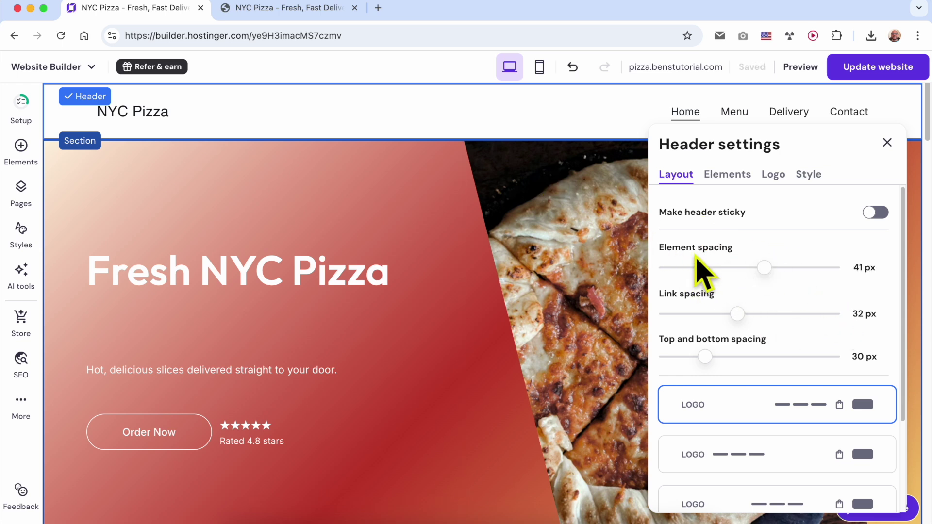
pyautogui.moveTo(763, 265); pyautogui.dragTo(805, 269)
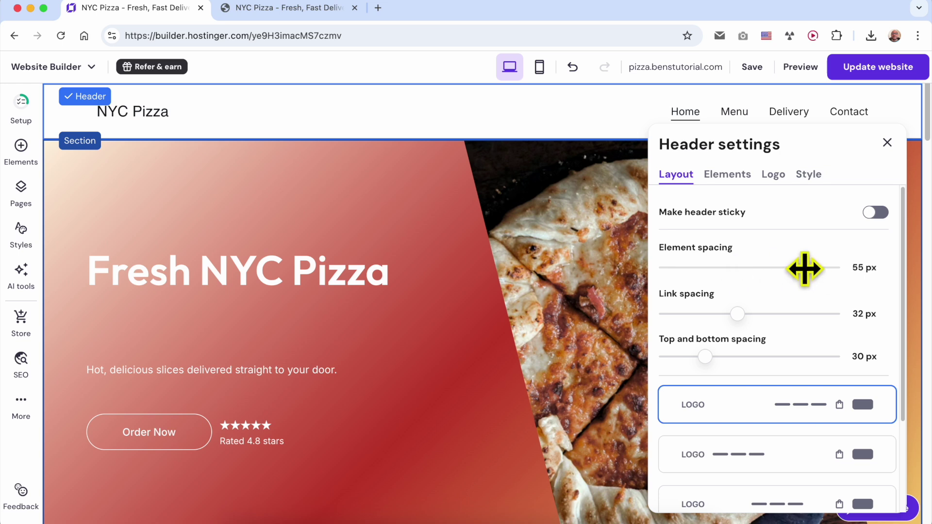
pyautogui.click(737, 178)
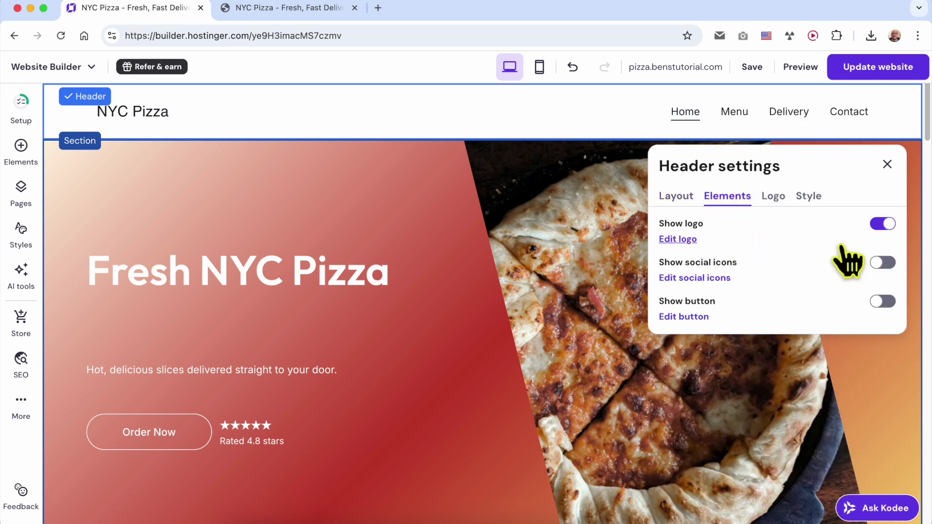
pyautogui.click(884, 263)
pyautogui.click(884, 301)
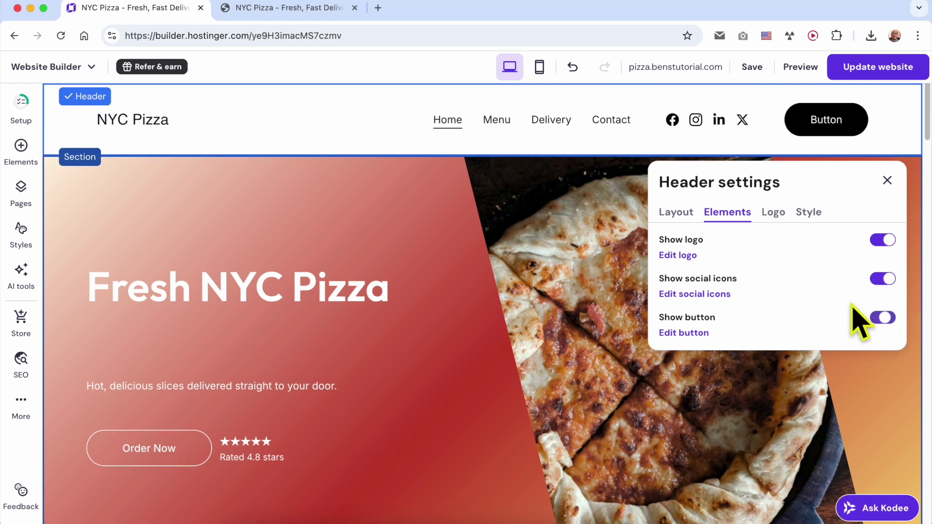
# Reduce the header's element spacing to 34 px
pyautogui.click(683, 213)
pyautogui.moveTo(797, 266)
pyautogui.mouseDown()
pyautogui.moveTo(753, 267)
pyautogui.moveTo(855, 266)
pyautogui.moveTo(726, 267)
pyautogui.moveTo(803, 267)
pyautogui.mouseUp()
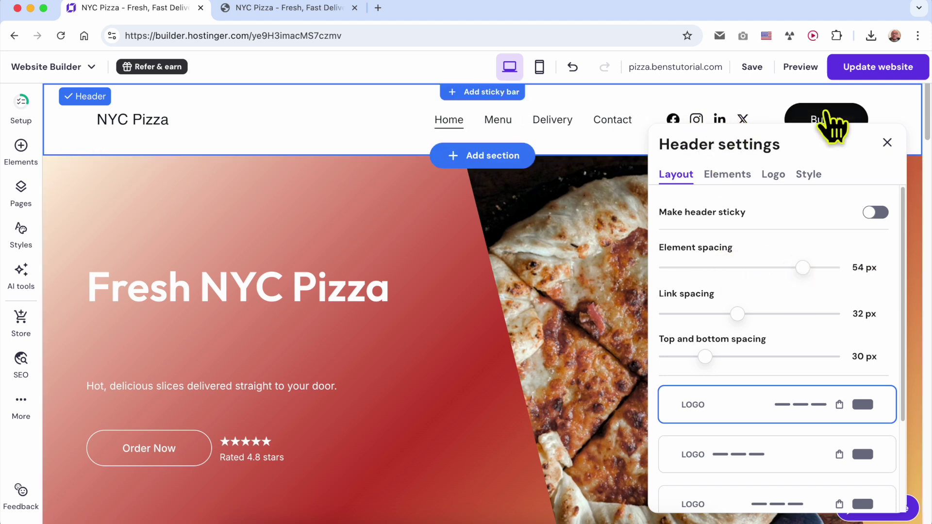
pyautogui.moveTo(803, 268); pyautogui.dragTo(744, 267)
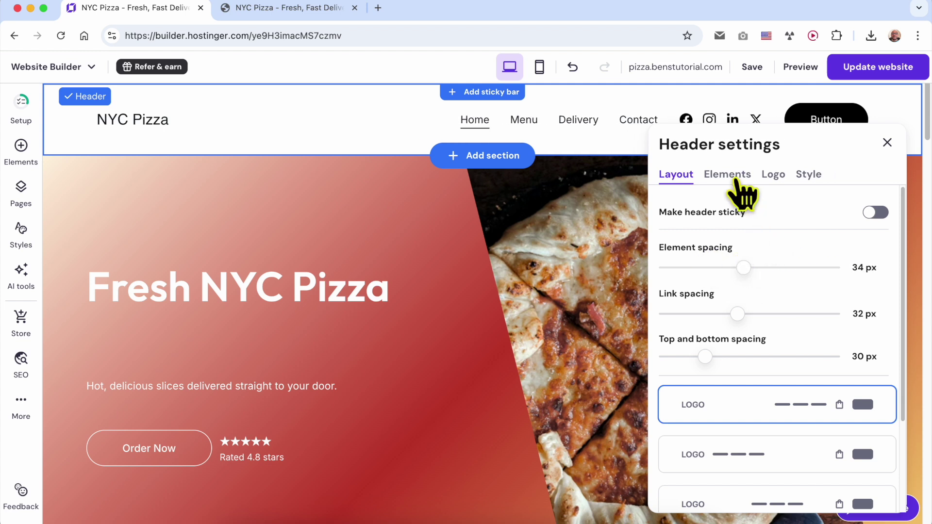
# Hide the social icons and the button in the header
pyautogui.click(734, 181)
pyautogui.click(881, 278)
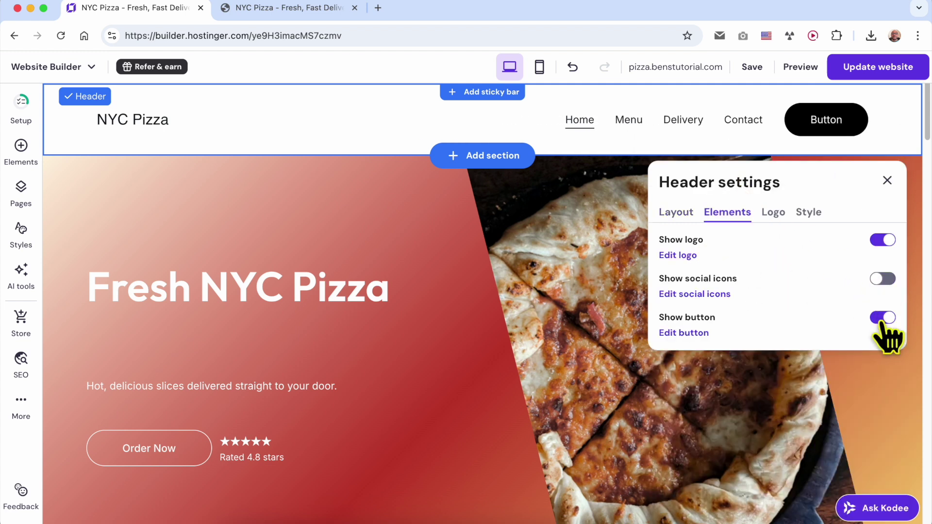
pyautogui.click(883, 319)
# Set the header's link spacing to 35 px and its top and bottom spacing to 23 px
pyautogui.click(680, 198)
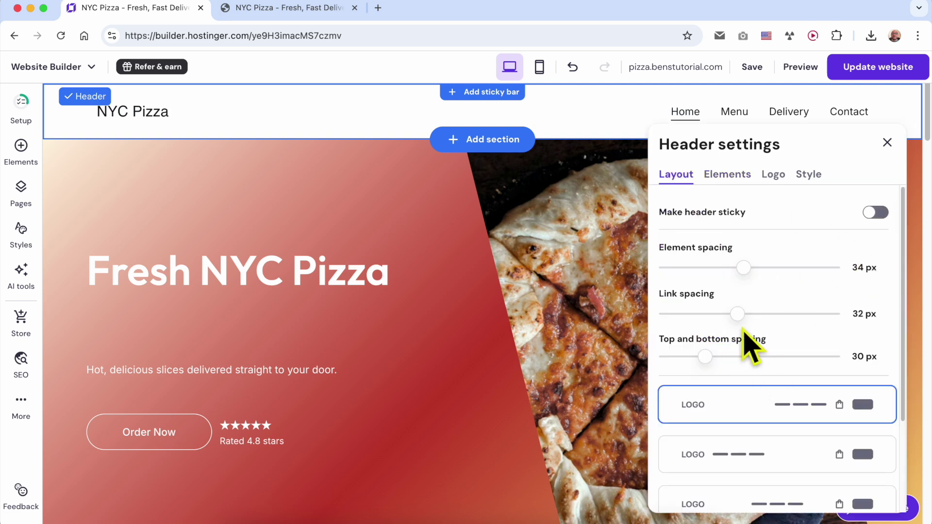
pyautogui.moveTo(735, 314)
pyautogui.mouseDown()
pyautogui.moveTo(695, 314)
pyautogui.moveTo(822, 312)
pyautogui.moveTo(686, 314)
pyautogui.moveTo(747, 314)
pyautogui.mouseUp()
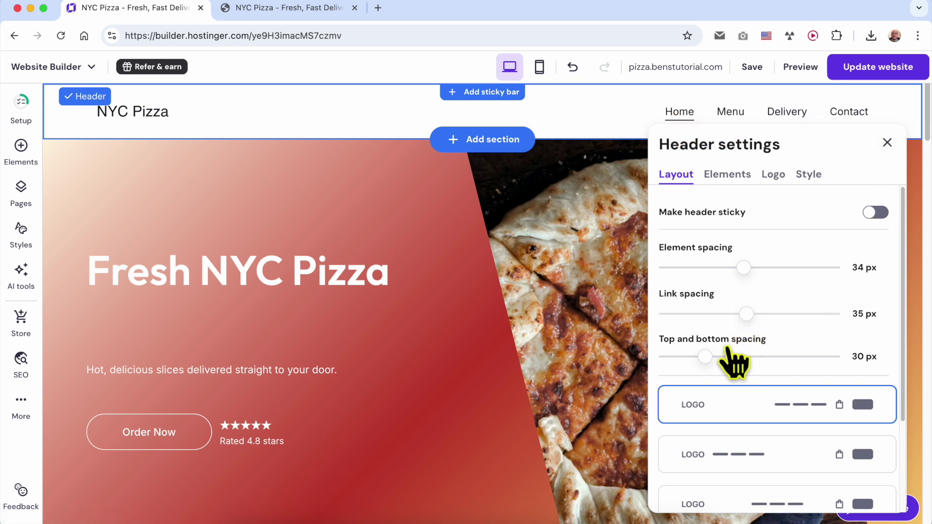
pyautogui.moveTo(704, 354)
pyautogui.mouseDown()
pyautogui.moveTo(774, 350)
pyautogui.moveTo(668, 352)
pyautogui.moveTo(760, 350)
pyautogui.moveTo(684, 350)
pyautogui.moveTo(745, 346)
pyautogui.moveTo(684, 350)
pyautogui.moveTo(696, 349)
pyautogui.mouseUp()
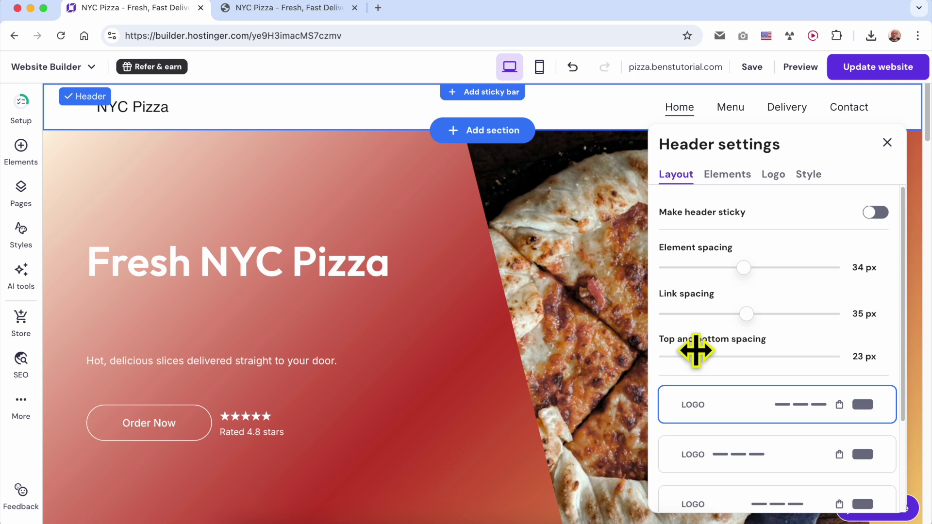
# Try the header layout with links right beside the logo, and apply the one with centred links
pyautogui.scroll(-3, 765, 386)
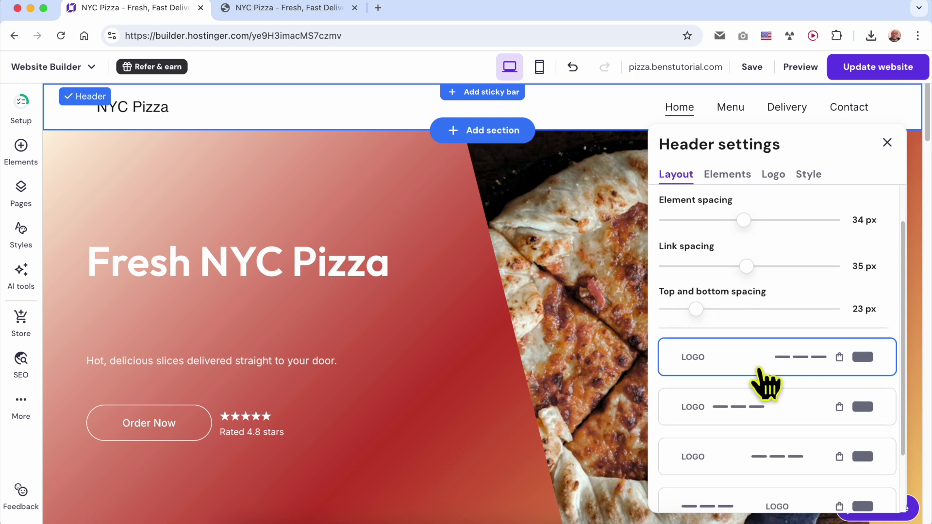
pyautogui.scroll(-2, 776, 330)
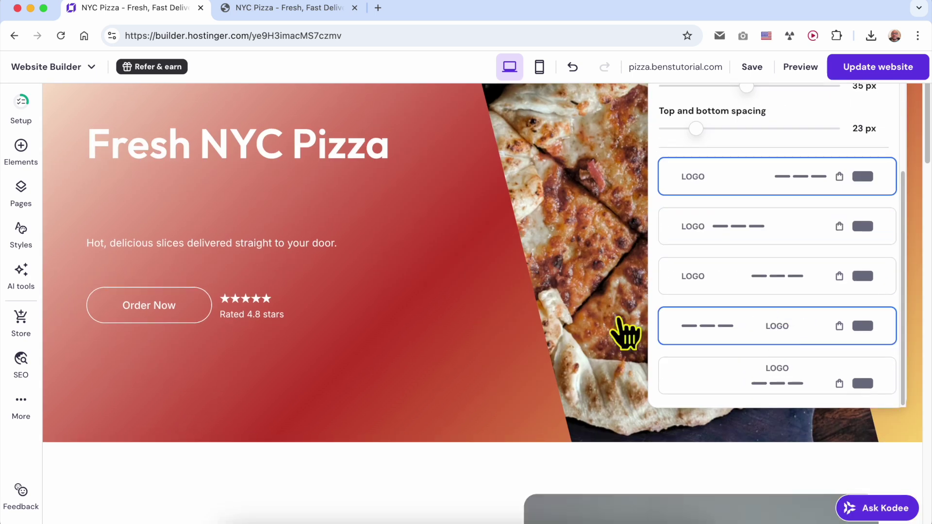
pyautogui.scroll(2, 486, 321)
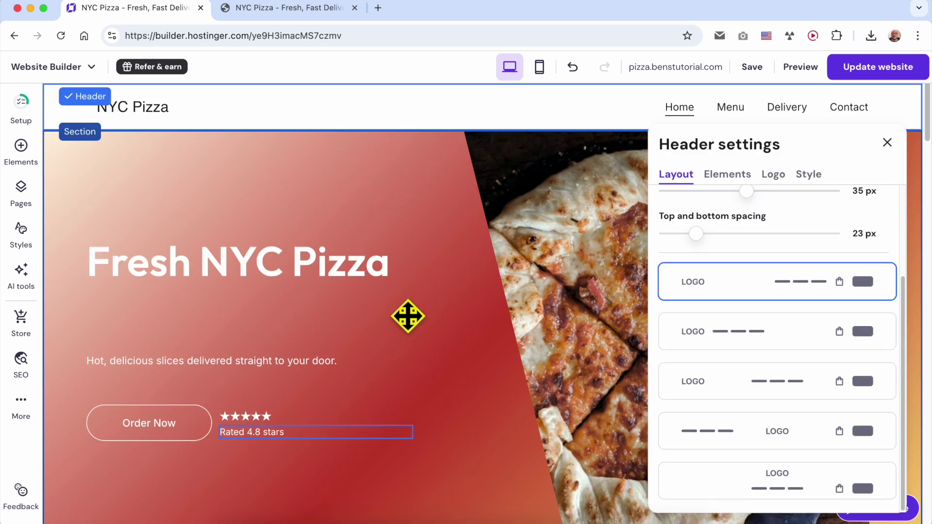
pyautogui.click(786, 338)
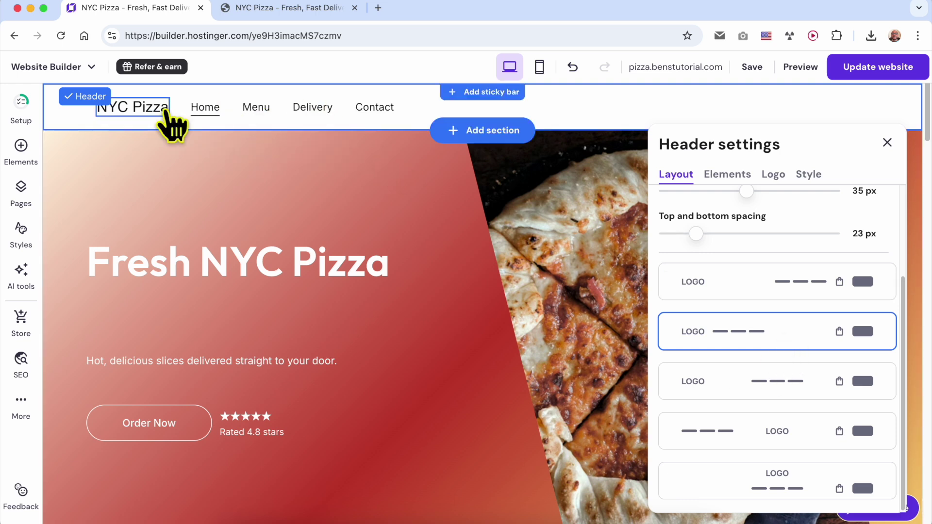
pyautogui.click(803, 403)
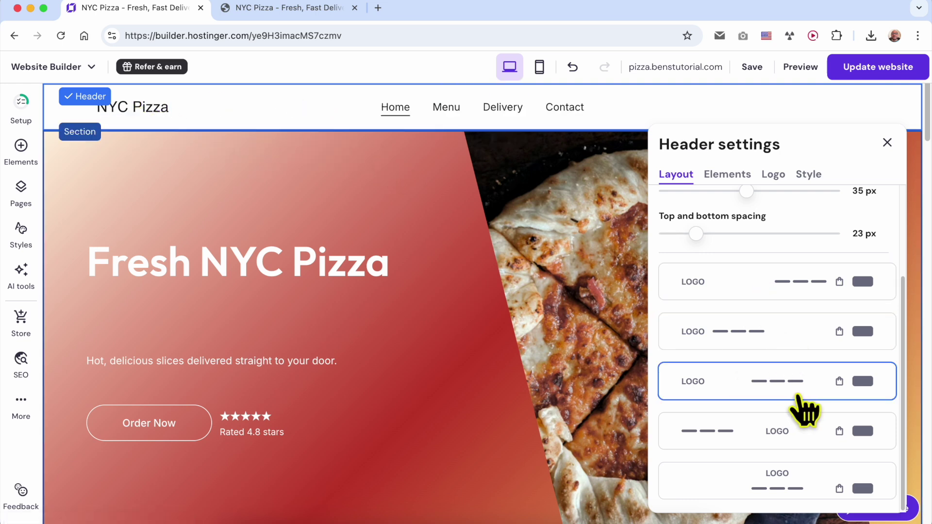
# Try the header layouts with the logo in the middle and above the links, and reapply the one with centred links
pyautogui.click(770, 440)
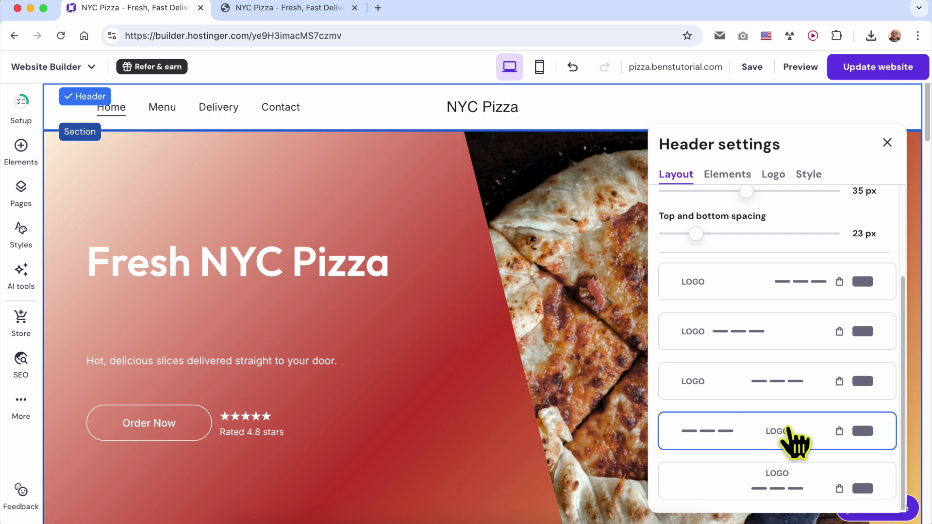
pyautogui.click(806, 481)
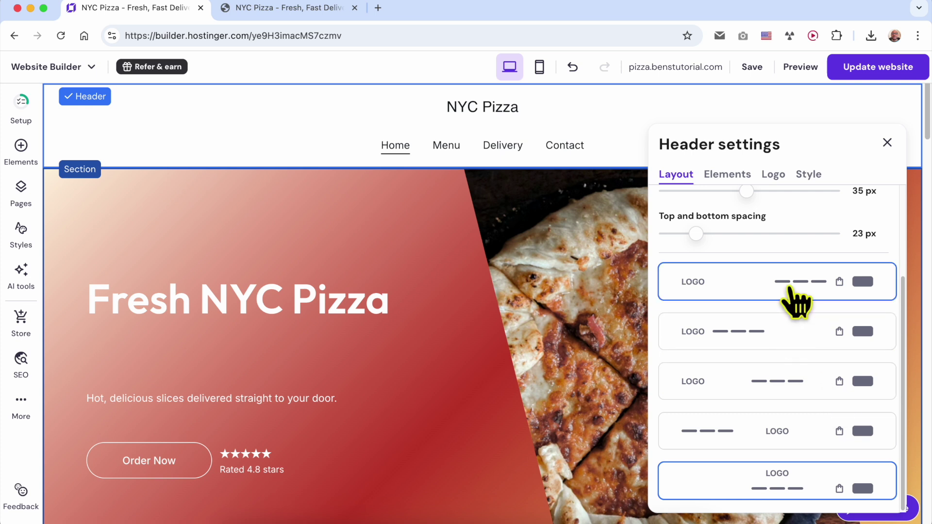
pyautogui.click(789, 386)
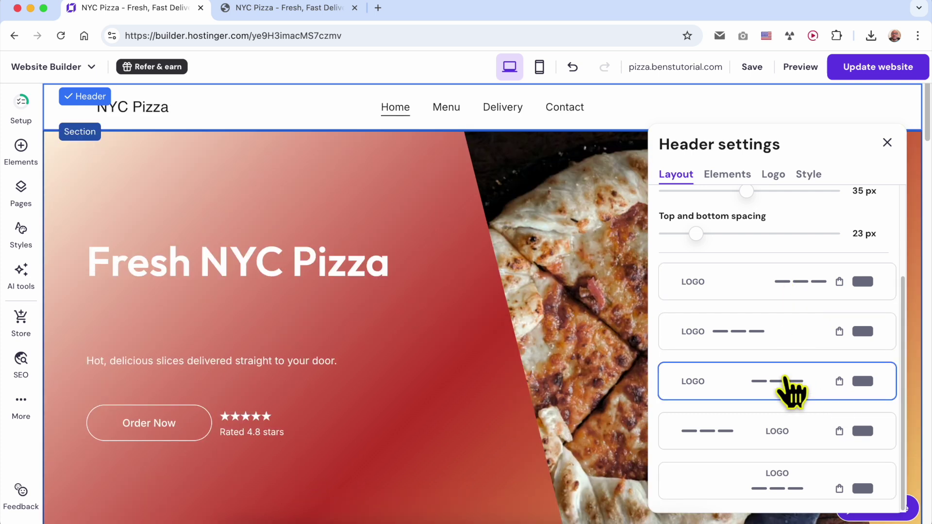
pyautogui.click(768, 375)
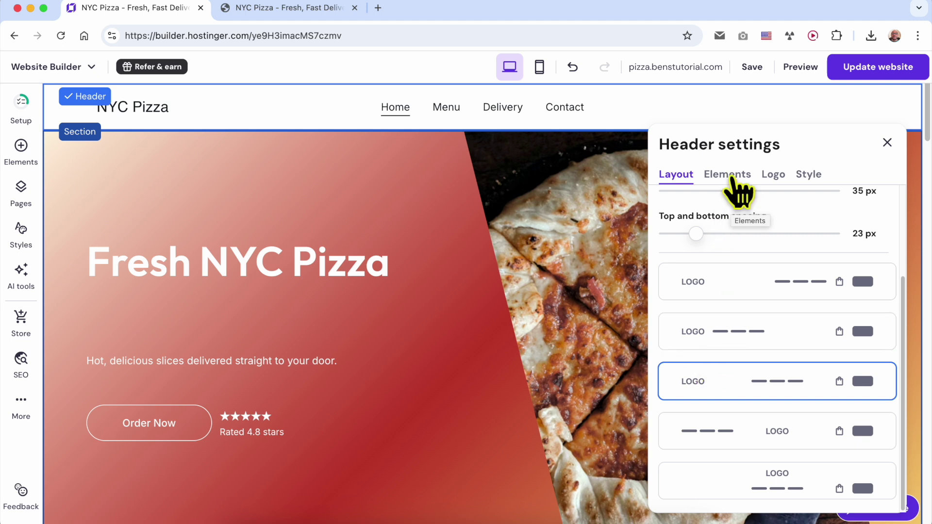
# Turn the header logo off and back on, and show the social icons and the button
pyautogui.click(732, 177)
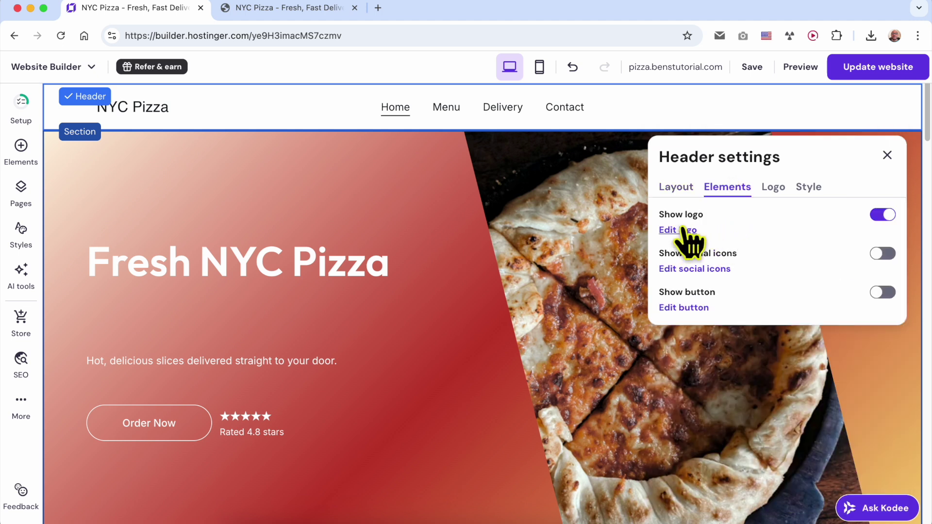
pyautogui.click(881, 215)
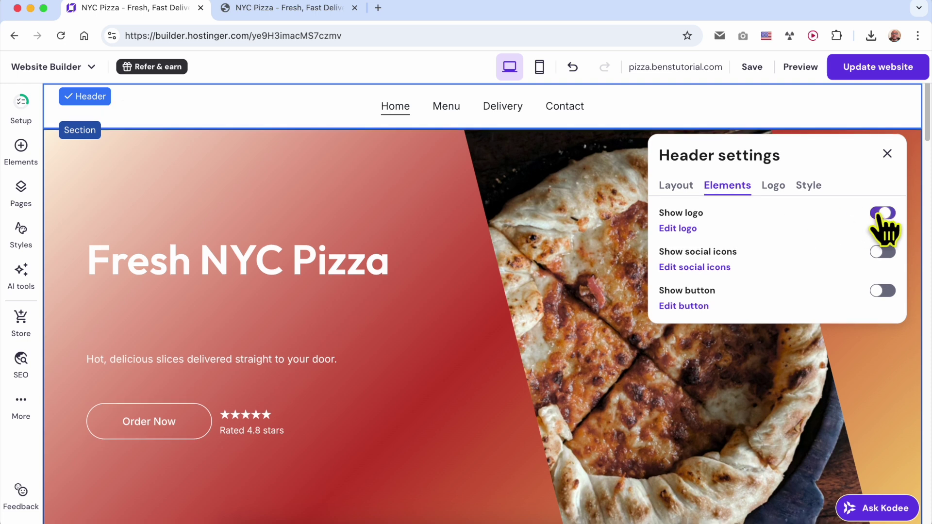
pyautogui.click(882, 215)
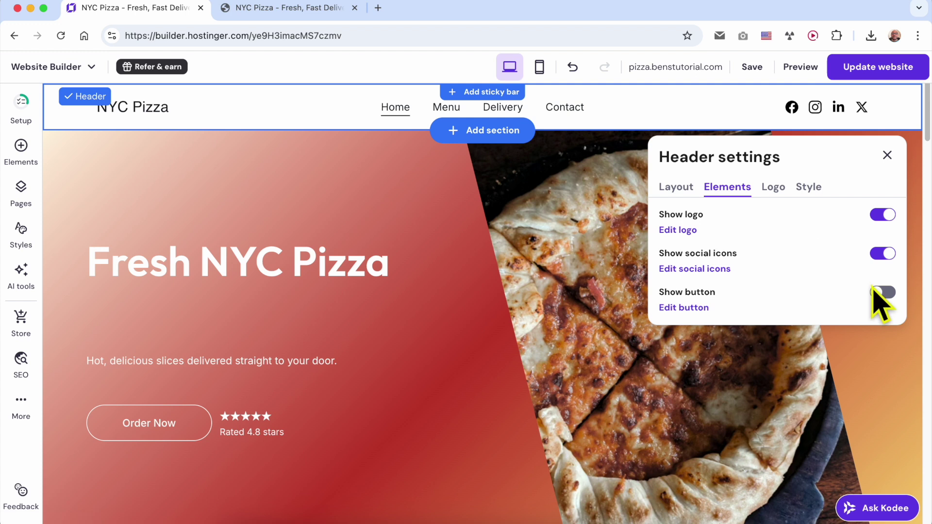
pyautogui.click(892, 293)
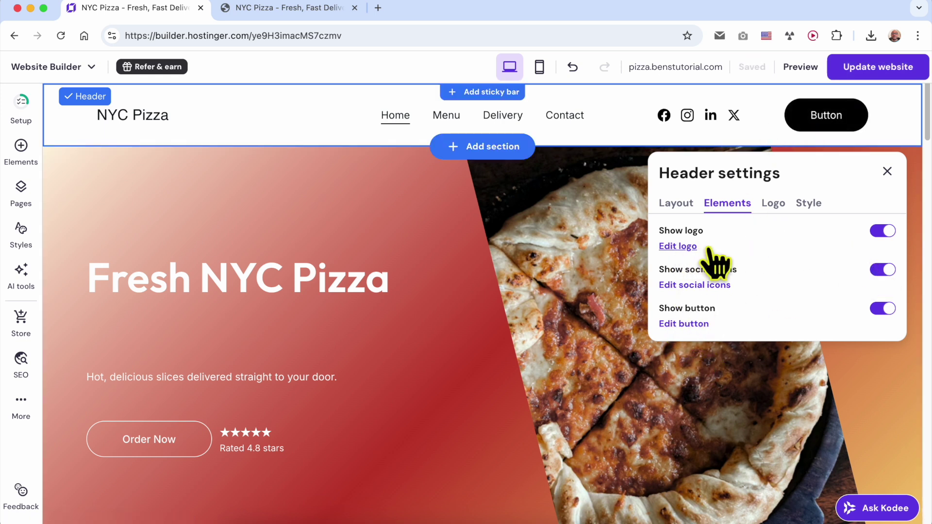
# Set the header logo's width to 120 px
pyautogui.click(774, 205)
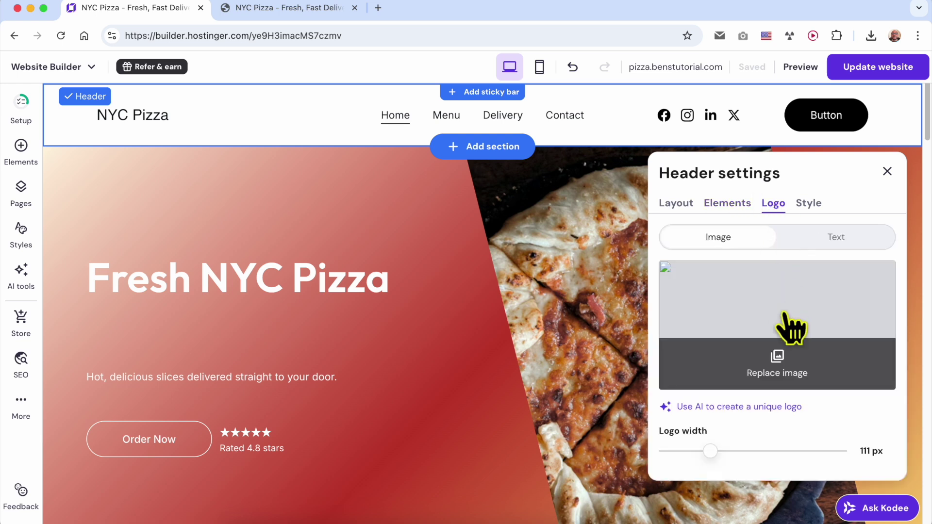
pyautogui.moveTo(710, 450)
pyautogui.mouseDown()
pyautogui.moveTo(669, 454)
pyautogui.moveTo(734, 454)
pyautogui.moveTo(682, 455)
pyautogui.moveTo(729, 451)
pyautogui.moveTo(687, 452)
pyautogui.moveTo(720, 454)
pyautogui.mouseUp()
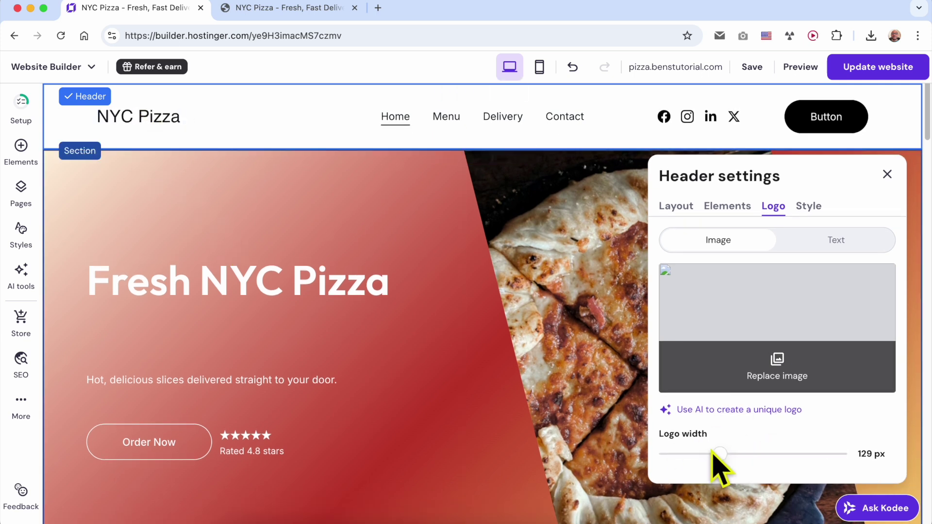
pyautogui.moveTo(722, 453)
pyautogui.mouseDown()
pyautogui.moveTo(795, 451)
pyautogui.moveTo(691, 452)
pyautogui.moveTo(714, 453)
pyautogui.mouseUp()
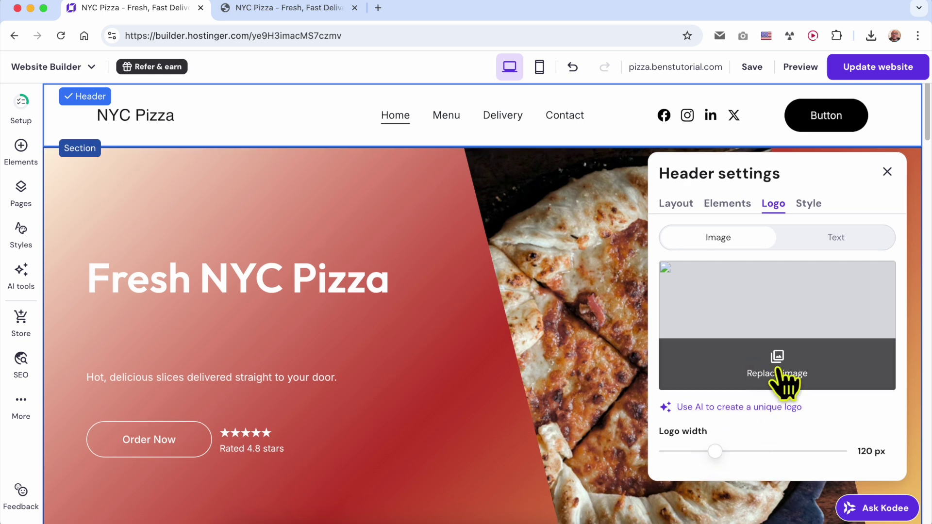
# Switch the header logo to the text "YOU NAME" and set its font size to 33 px
pyautogui.click(823, 244)
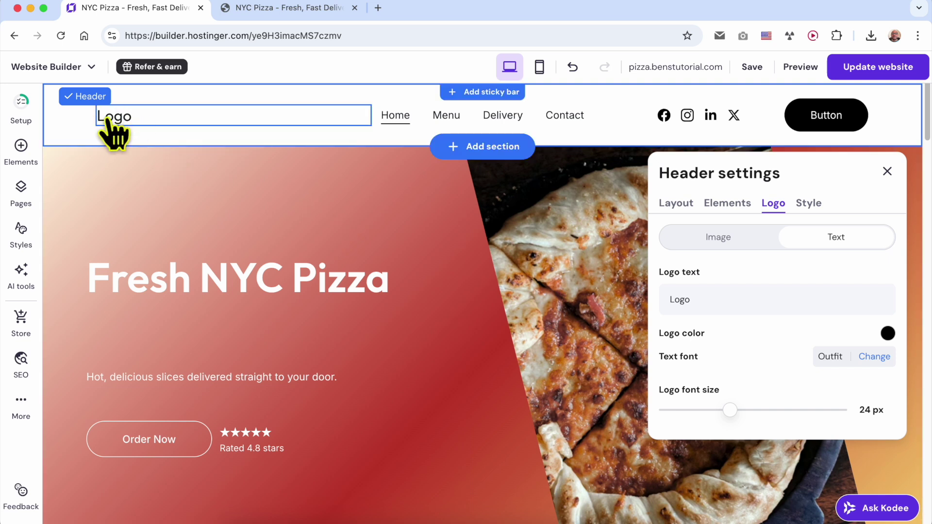
pyautogui.doubleClick(704, 295)
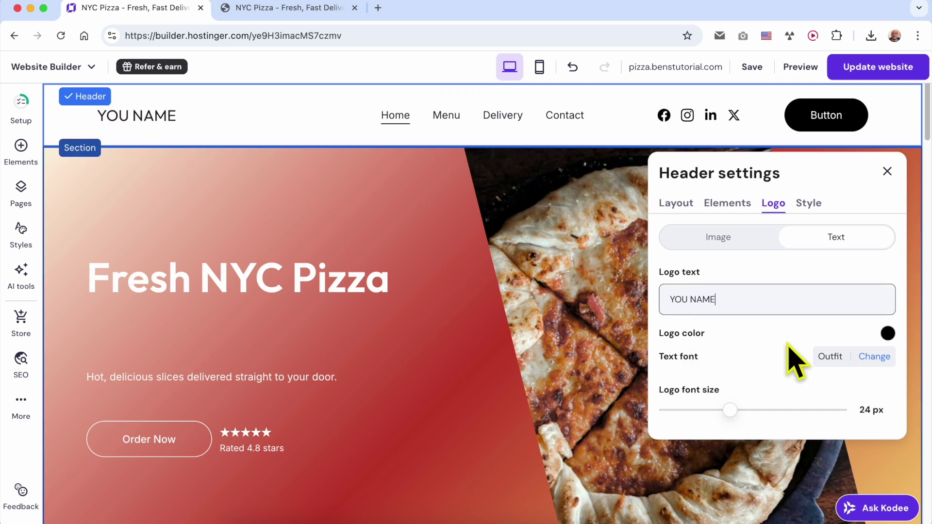
pyautogui.click(888, 333)
pyautogui.moveTo(881, 323)
pyautogui.mouseDown()
pyautogui.moveTo(889, 358)
pyautogui.moveTo(879, 337)
pyautogui.moveTo(897, 304)
pyautogui.mouseUp()
pyautogui.moveTo(774, 333); pyautogui.dragTo(741, 433)
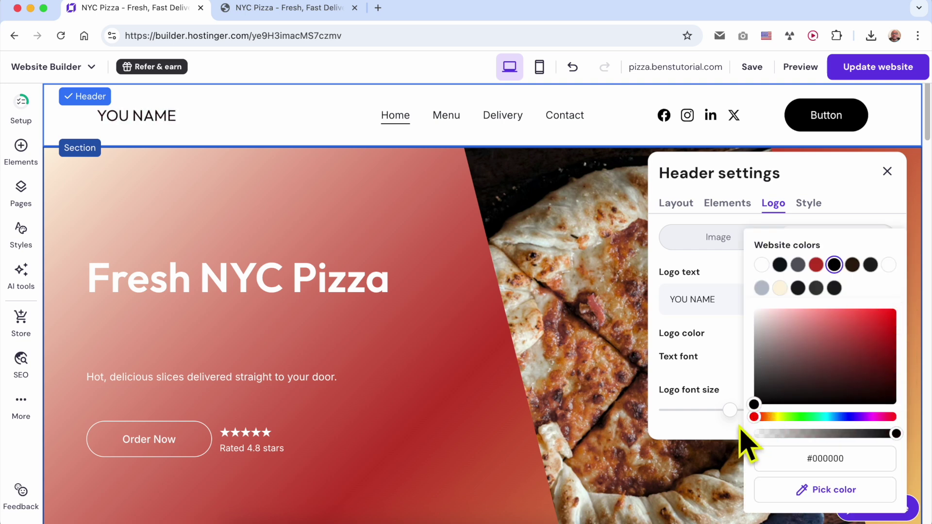
pyautogui.click(731, 357)
pyautogui.moveTo(726, 408); pyautogui.dragTo(769, 408)
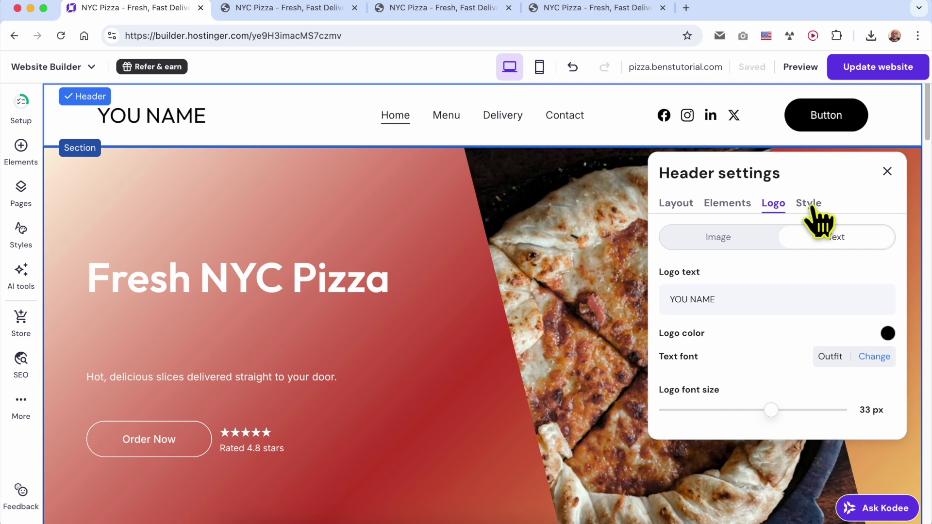
# Set the header background to the green #60b85a with reduced opacity
pyautogui.click(811, 208)
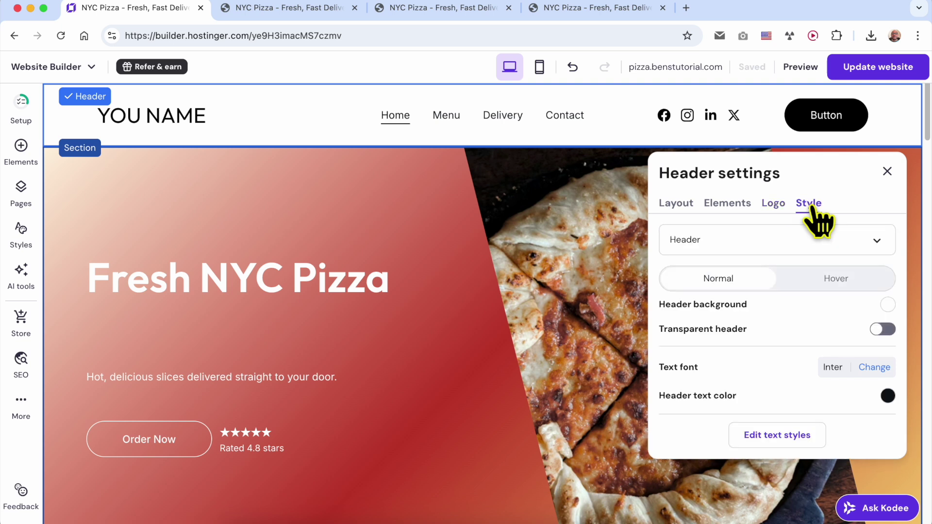
pyautogui.click(746, 240)
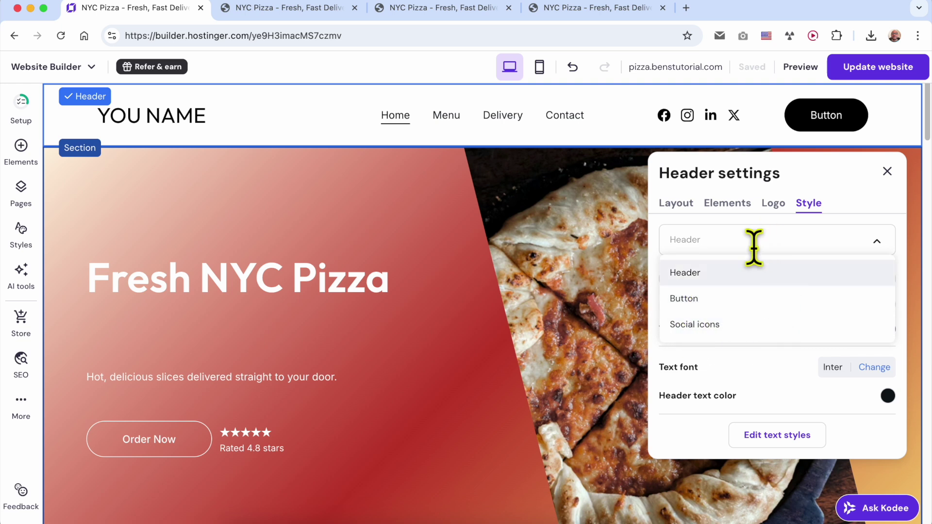
pyautogui.click(743, 275)
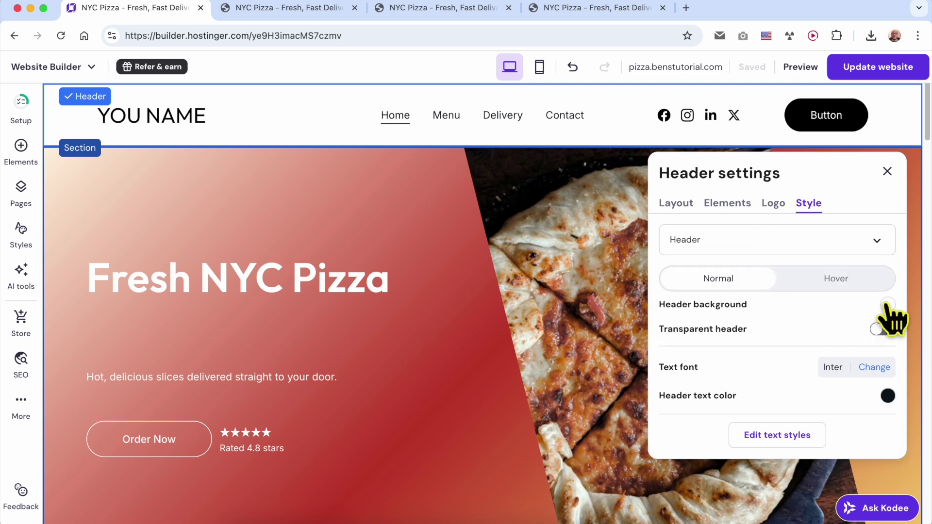
pyautogui.click(889, 305)
pyautogui.click(596, 333)
pyautogui.click(625, 320)
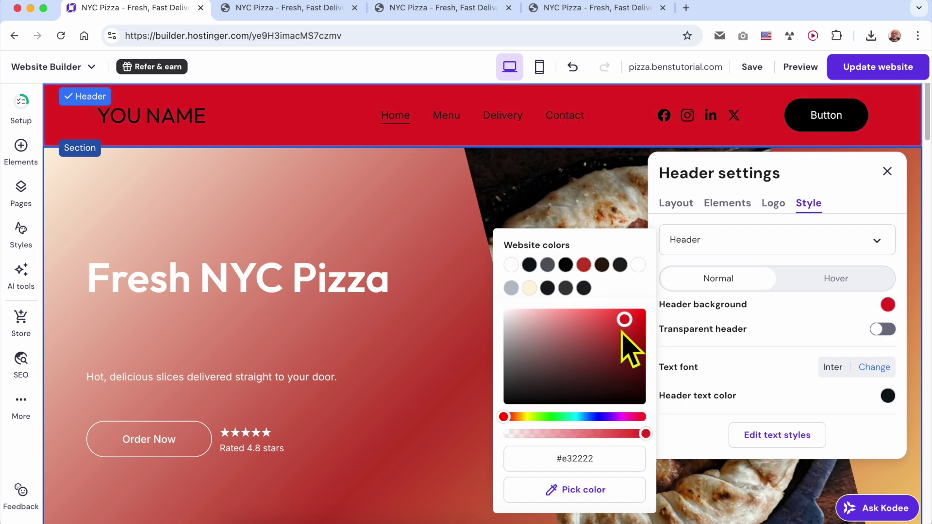
pyautogui.click(576, 336)
pyautogui.moveTo(530, 418); pyautogui.dragTo(554, 433)
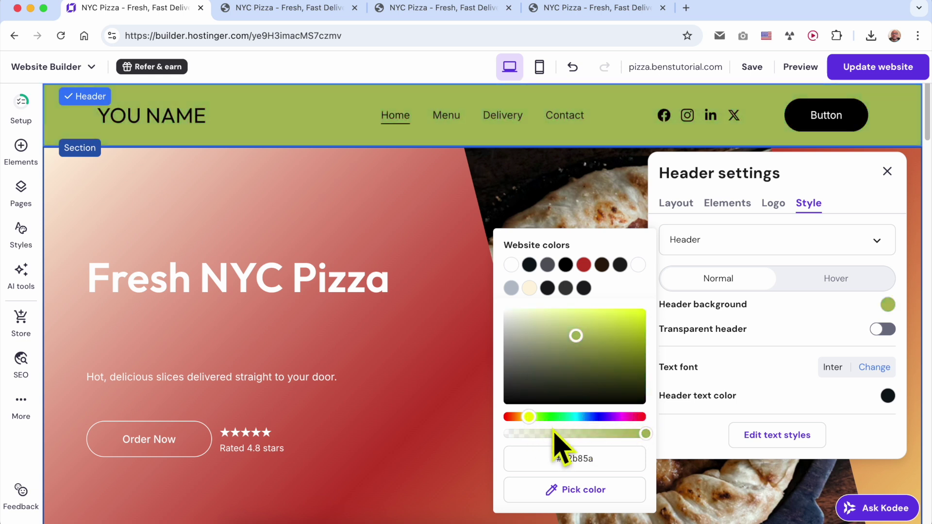
pyautogui.moveTo(646, 433); pyautogui.dragTo(563, 434)
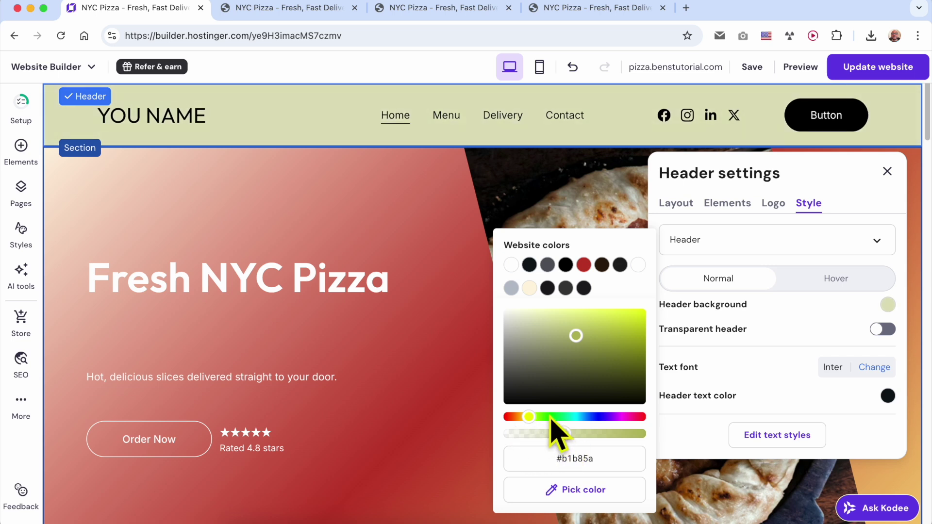
pyautogui.click(550, 417)
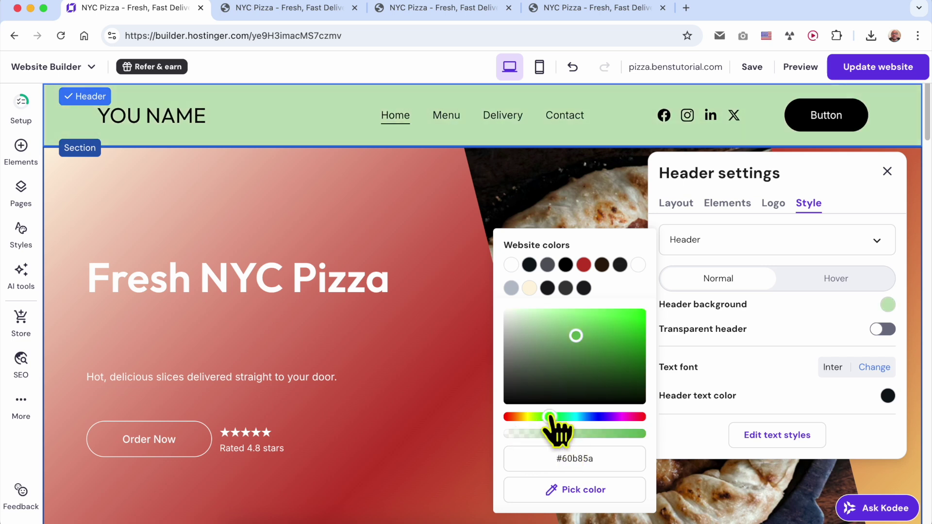
pyautogui.click(756, 351)
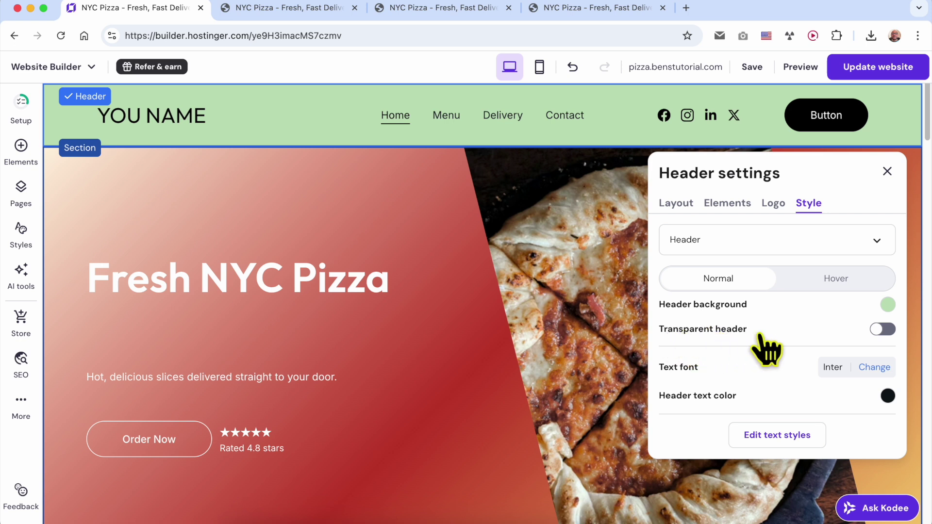
# Try the transparent header option and turn it off again
pyautogui.click(883, 330)
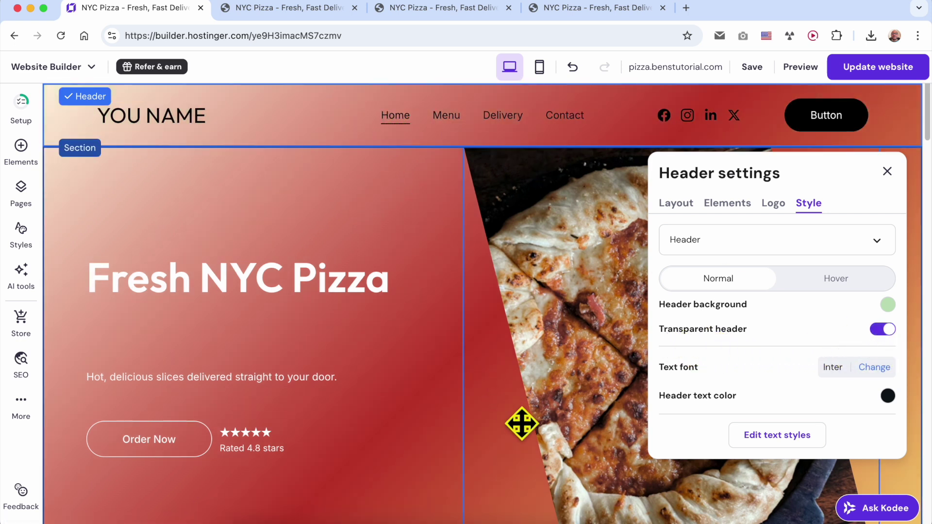
pyautogui.click(882, 330)
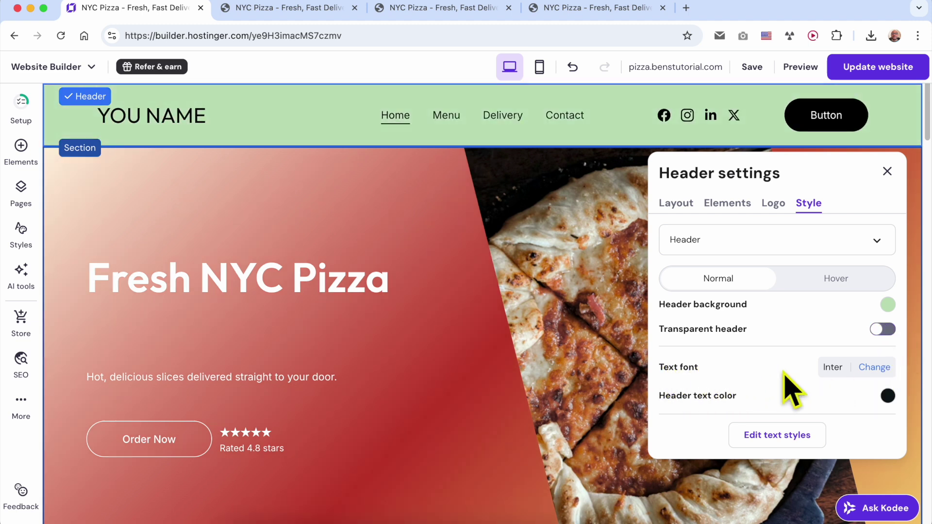
# Try Roboto Bold as the header text font, and change it to Ubuntu Medium
pyautogui.click(874, 368)
pyautogui.moveTo(746, 306)
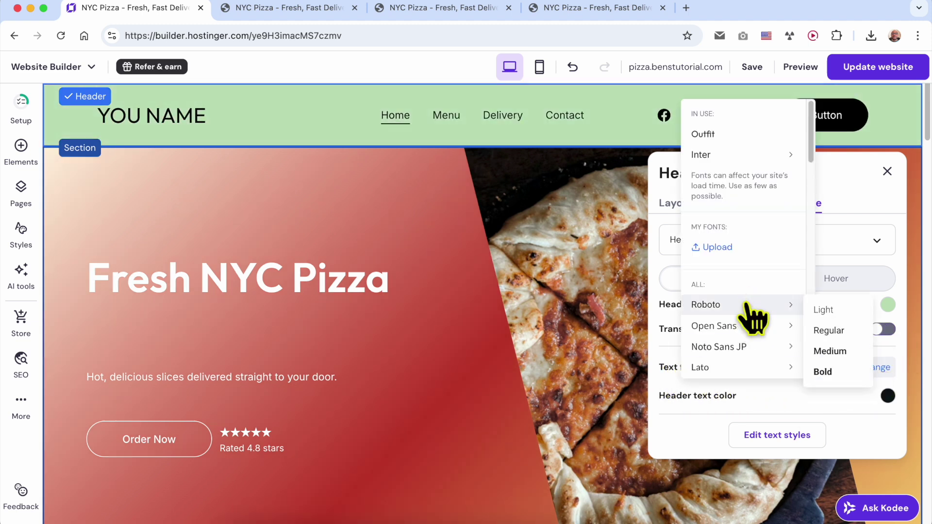
pyautogui.click(844, 372)
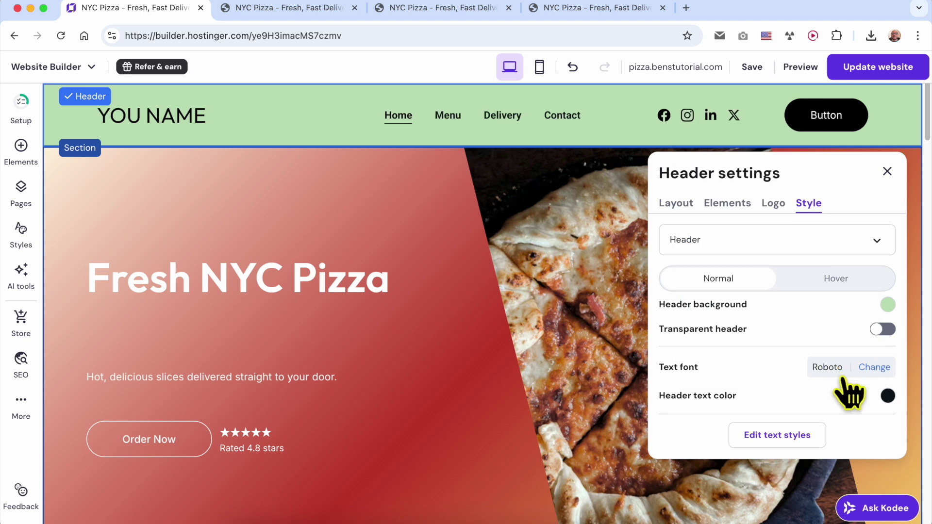
pyautogui.click(874, 369)
pyautogui.scroll(-5, 753, 340)
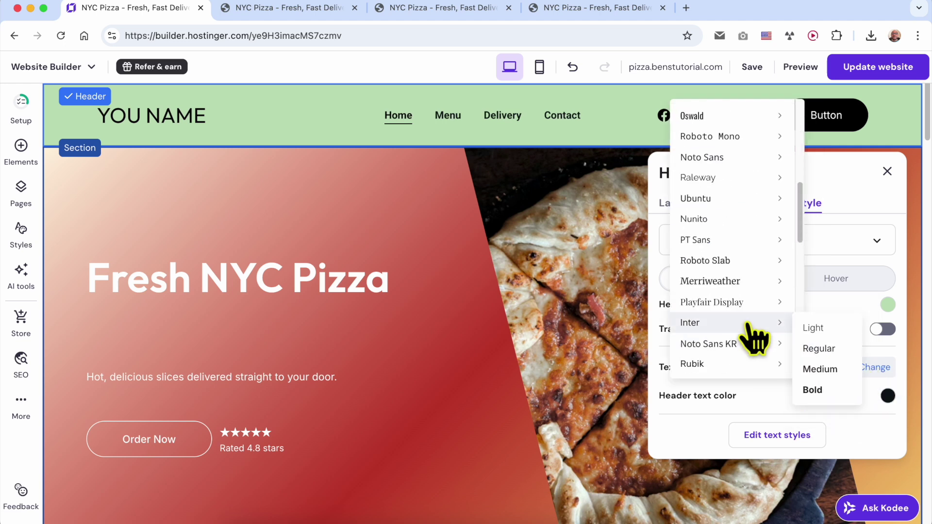
pyautogui.moveTo(763, 240)
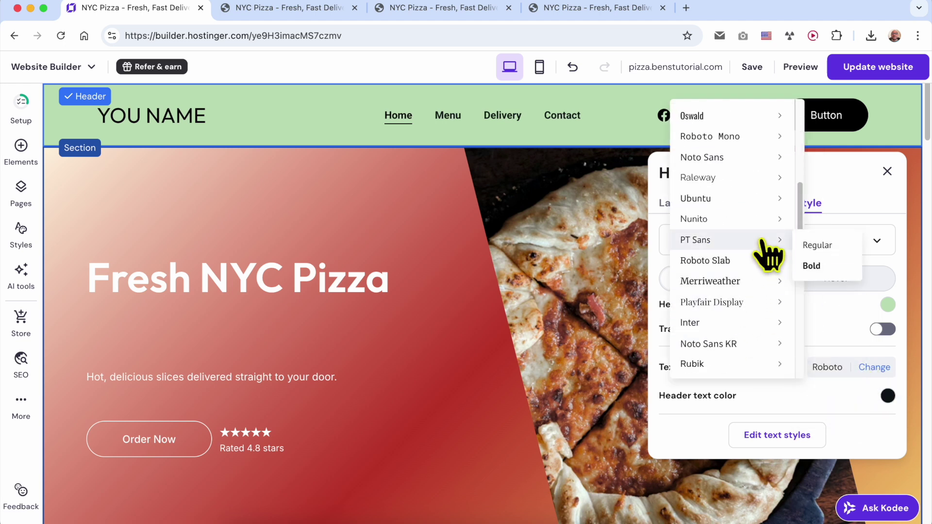
pyautogui.moveTo(762, 200)
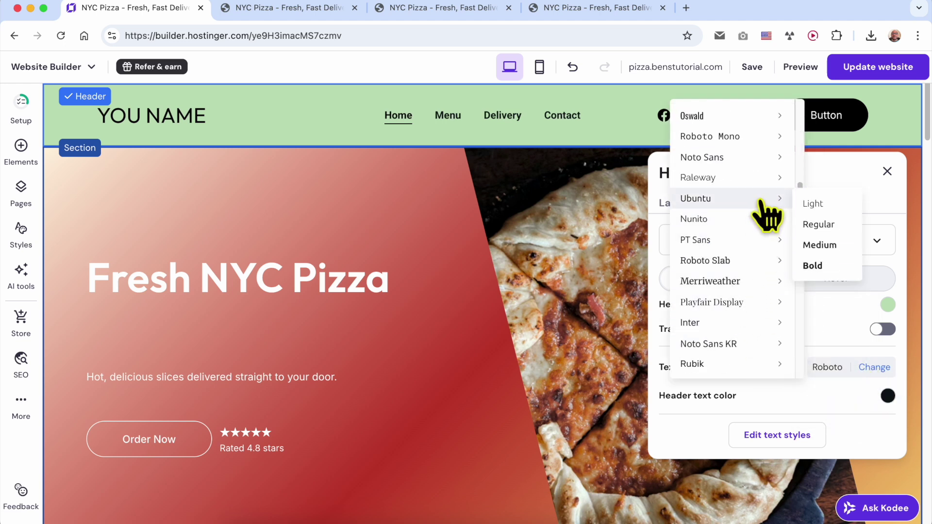
pyautogui.click(834, 245)
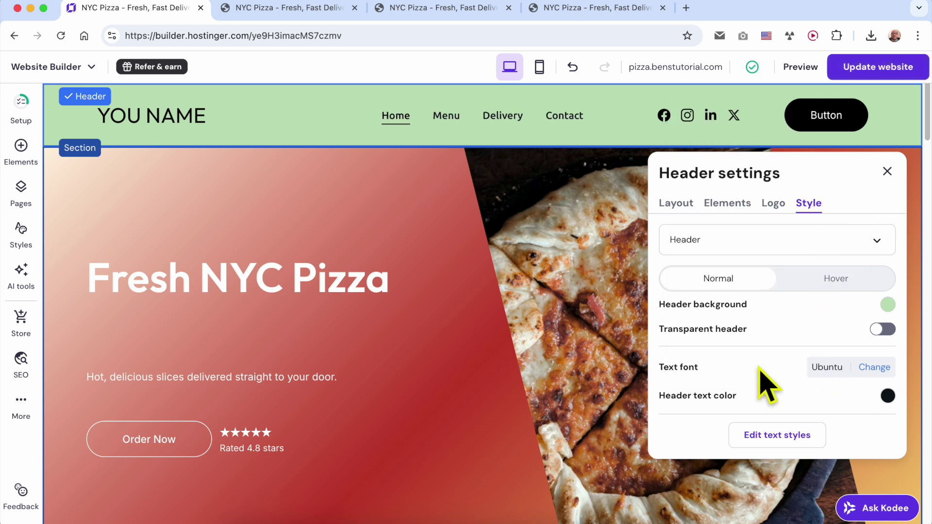
# Set the header text colour to the blue #3387d1
pyautogui.click(888, 396)
pyautogui.click(612, 340)
pyautogui.click(612, 326)
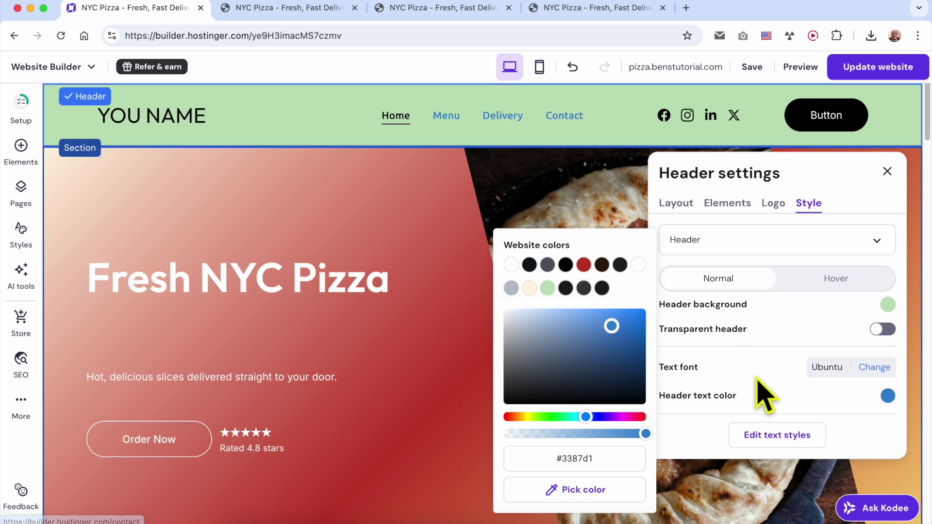
pyautogui.click(890, 399)
# Open the header's Button style settings, and switch the button off and back on
pyautogui.click(777, 240)
pyautogui.click(711, 298)
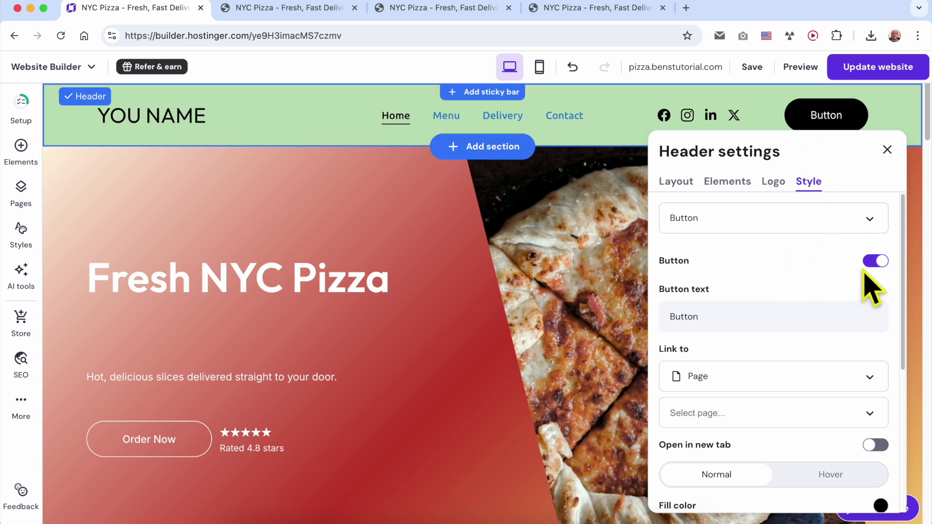
pyautogui.click(877, 261)
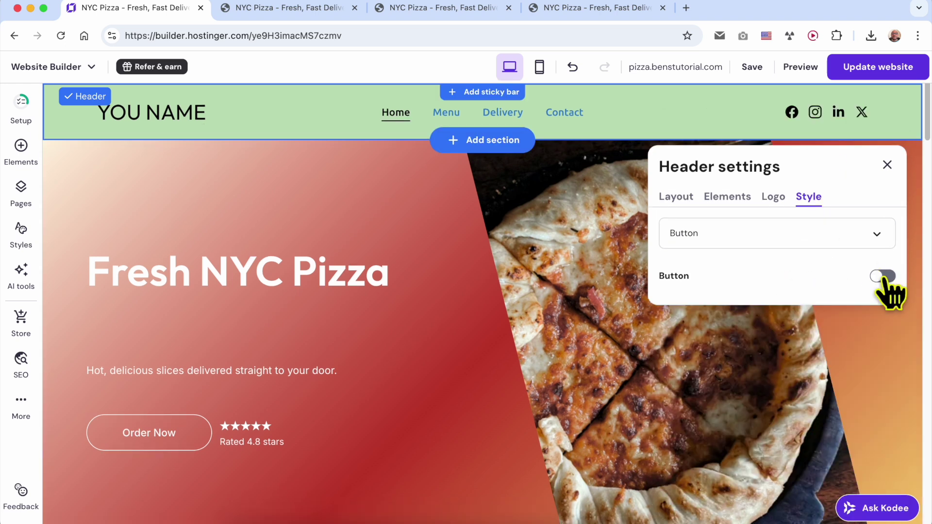
pyautogui.click(883, 277)
# Replace the header button's text with JOIN MY NEWSLETTER
pyautogui.tripleClick(783, 309)
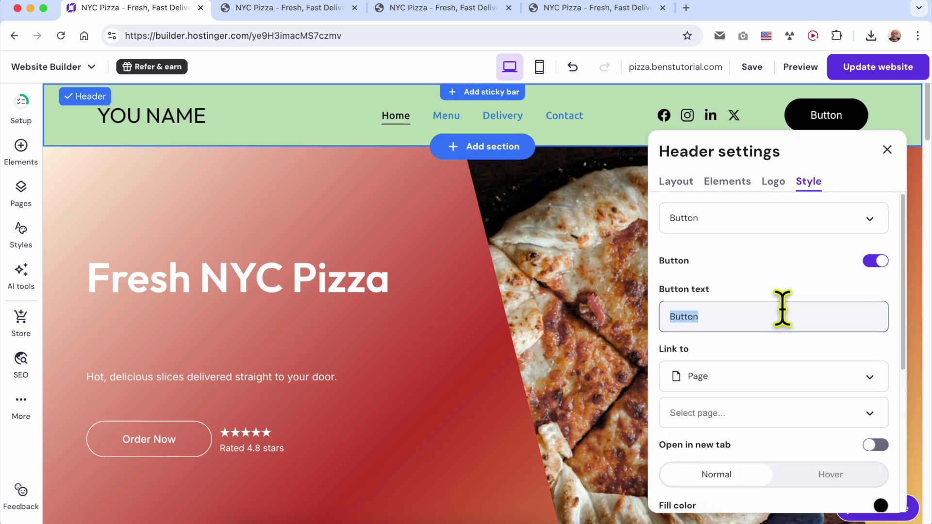
pyautogui.write('BUTTON')
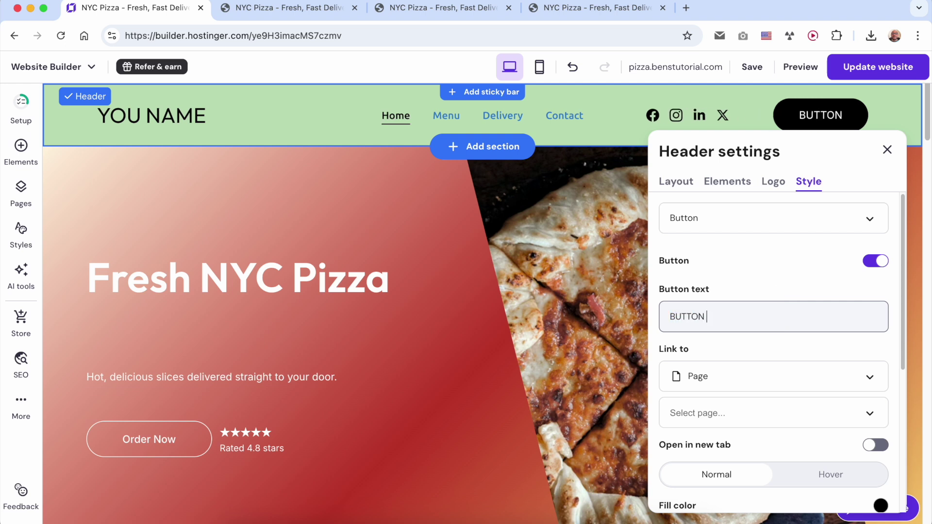
pyautogui.write('GET ')
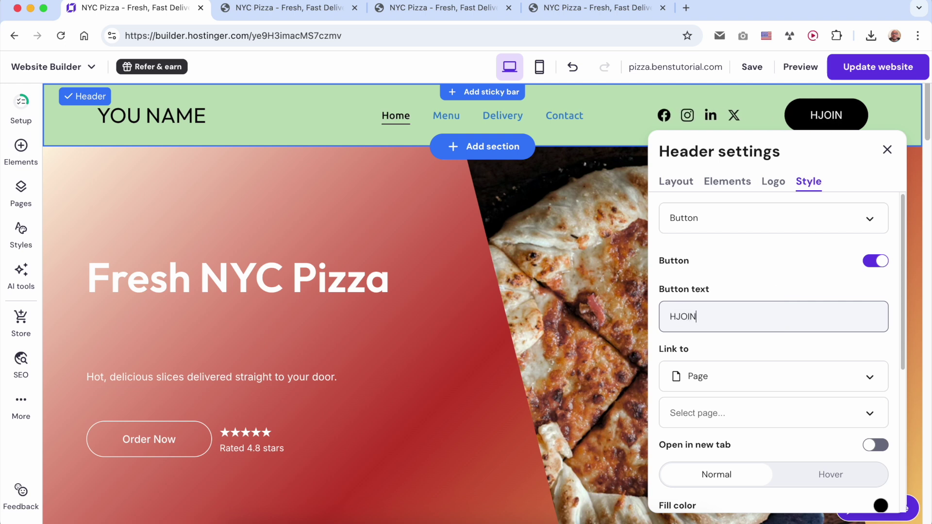
pyautogui.write(' aJ')
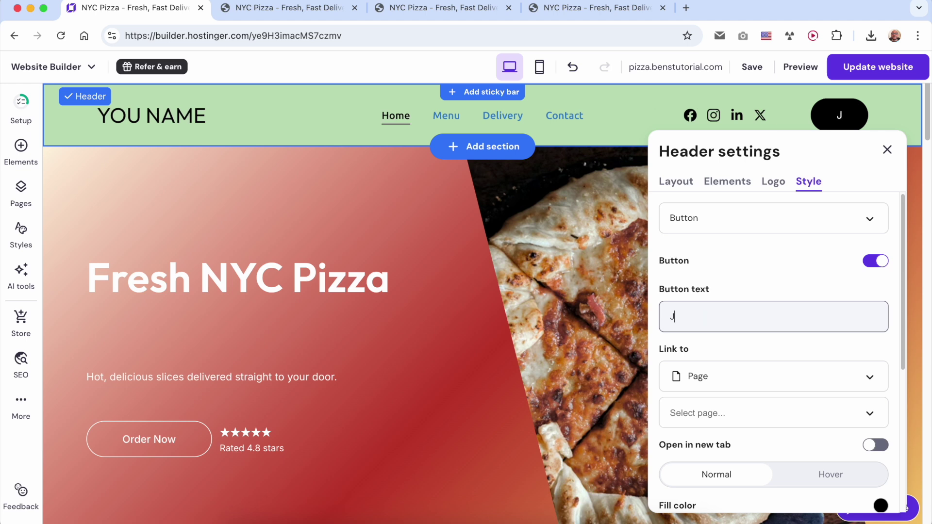
pyautogui.write('OIN MY NEWSLETTER')
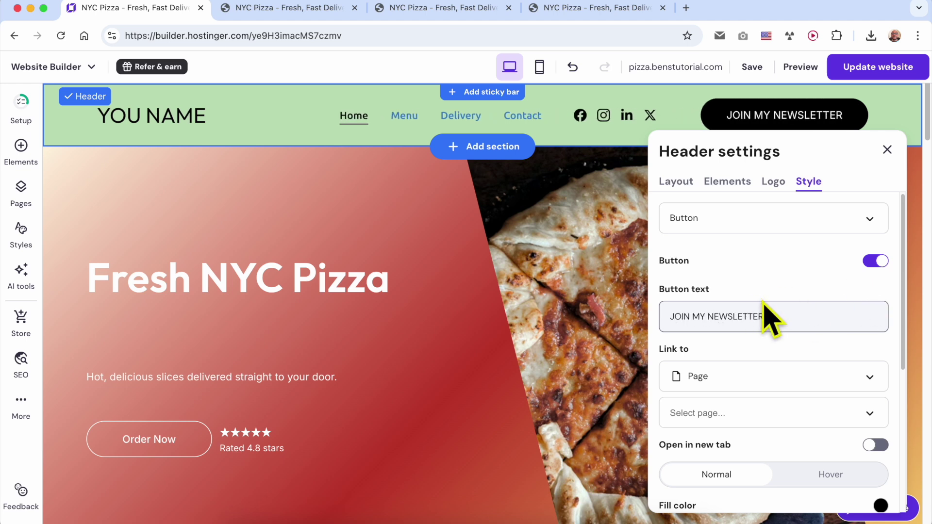
# Look through the page and link type options for the header button, and set its link type to Web address
pyautogui.click(743, 374)
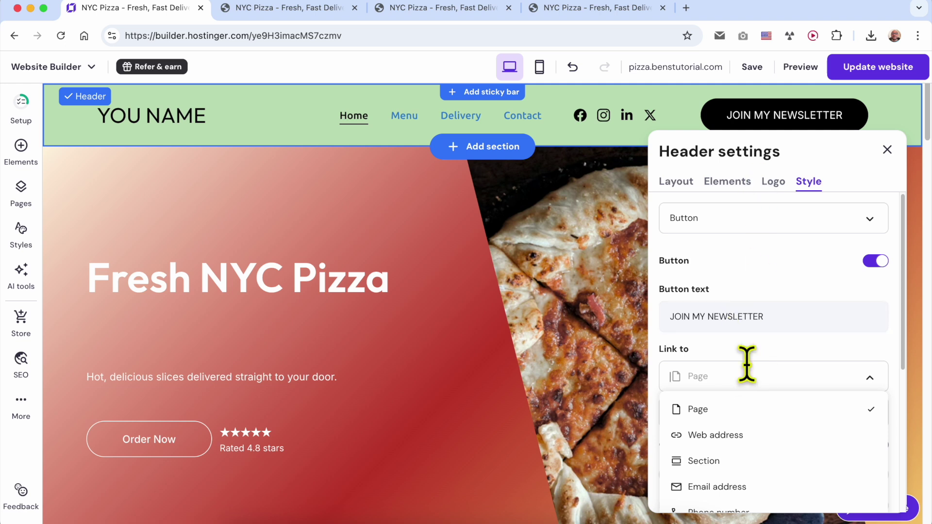
pyautogui.click(743, 410)
pyautogui.click(770, 410)
pyautogui.scroll(-1, 760, 379)
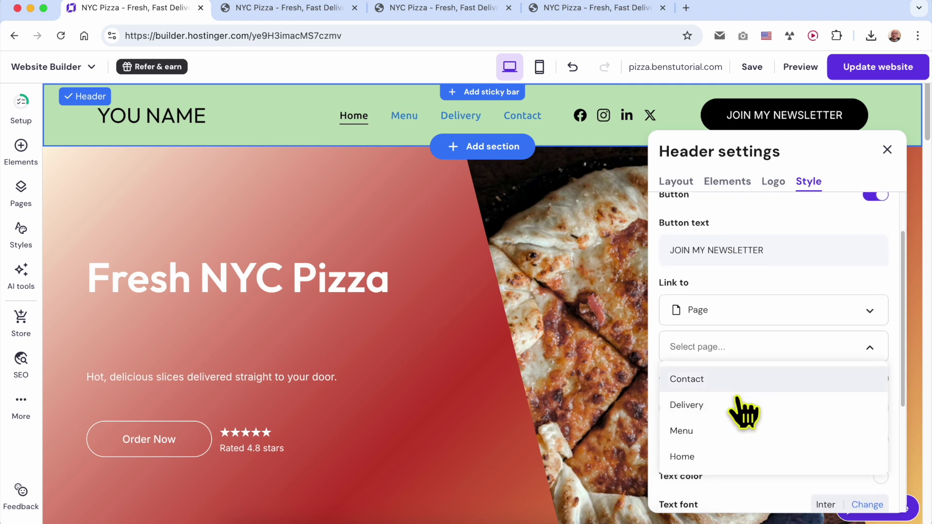
pyautogui.click(750, 347)
pyautogui.click(755, 314)
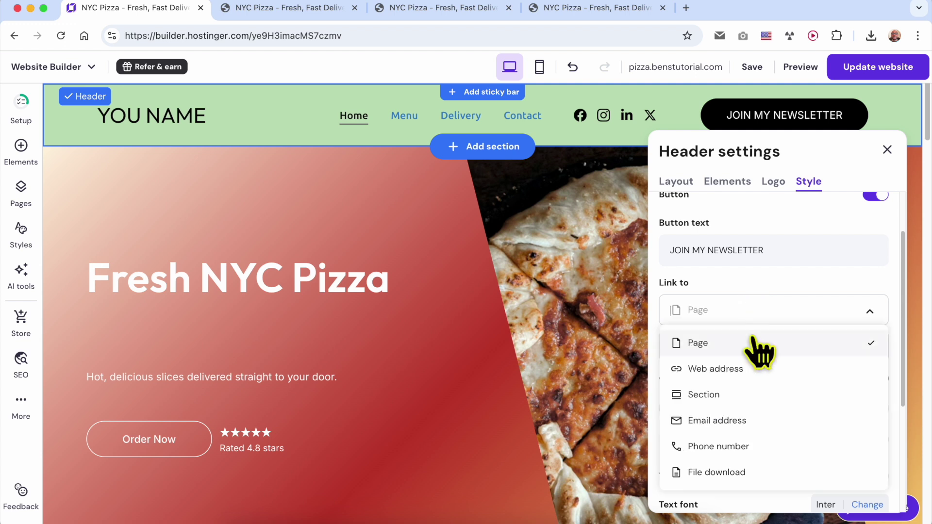
pyautogui.click(766, 381)
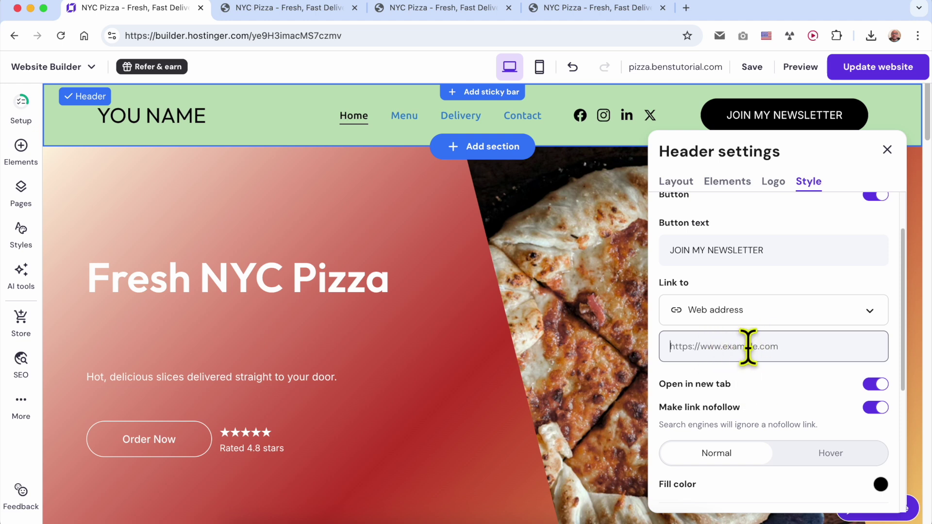
# Set the header button's fill colour to the website blue #3387d1, trying the light green as well
pyautogui.scroll(-5, 784, 391)
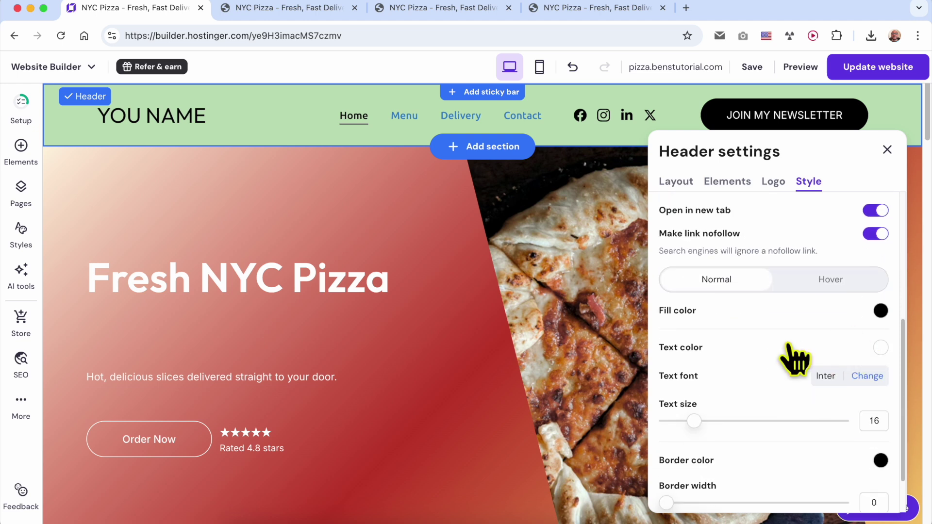
pyautogui.click(881, 312)
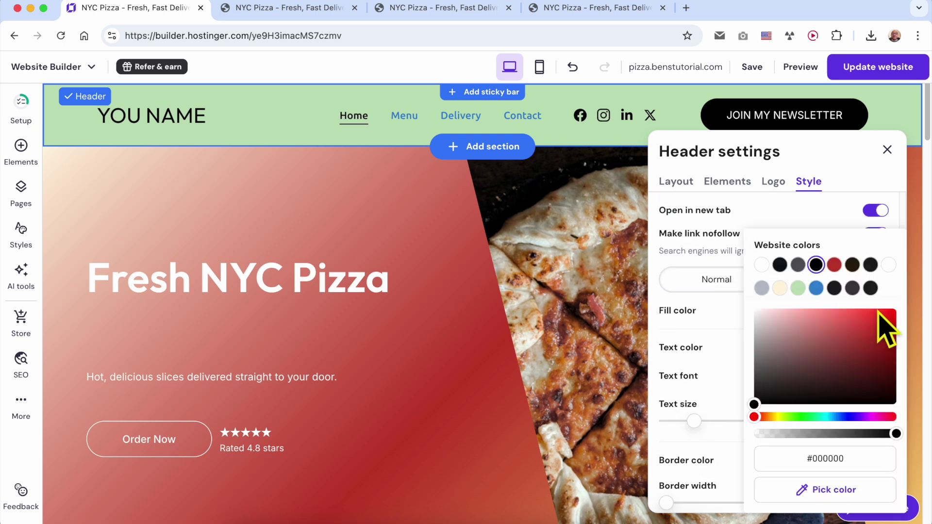
pyautogui.click(818, 289)
pyautogui.click(798, 287)
pyautogui.click(817, 288)
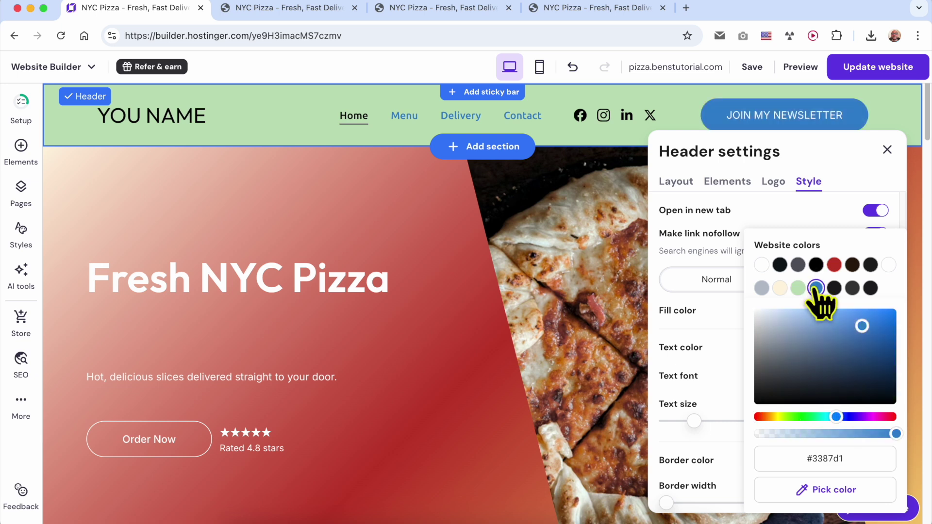
pyautogui.click(731, 311)
# Set the header button's text colour to black #000000
pyautogui.click(883, 350)
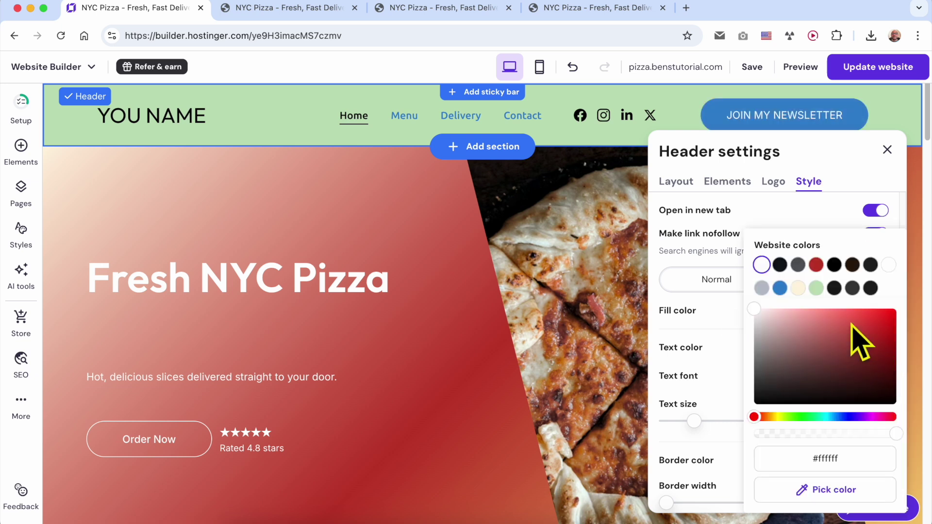
pyautogui.click(755, 312)
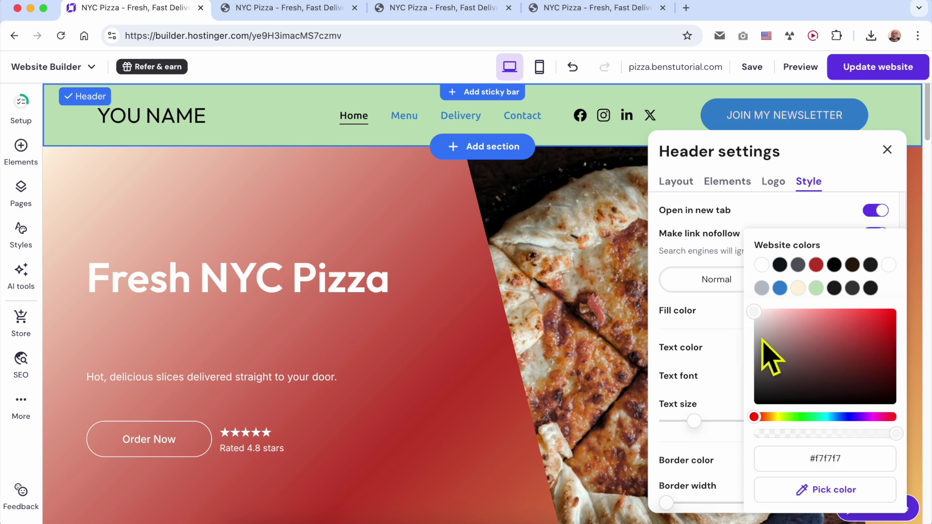
pyautogui.moveTo(824, 358); pyautogui.dragTo(751, 425)
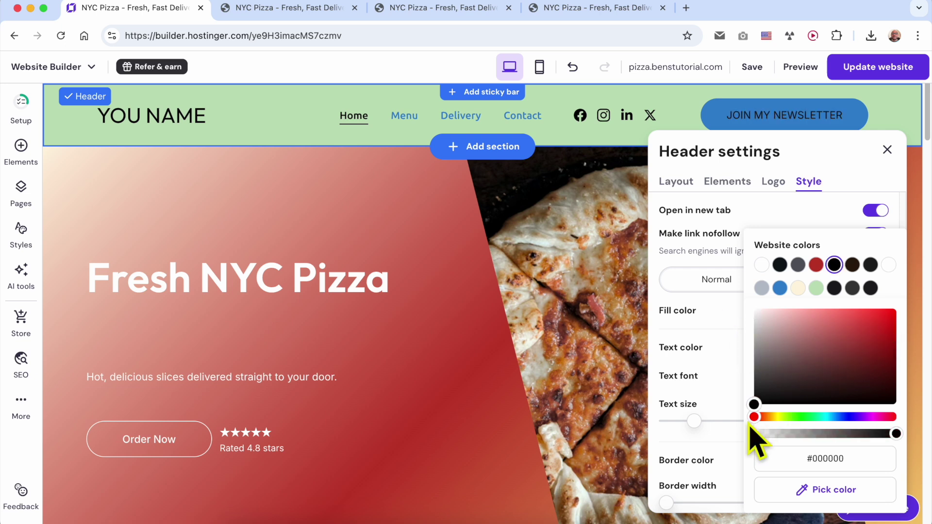
pyautogui.click(724, 335)
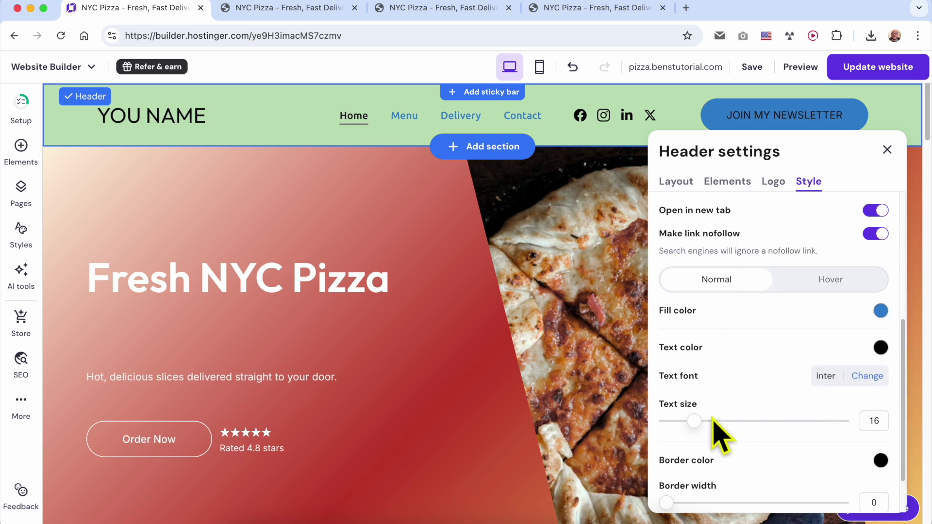
# Give the header button a black #000000 border with a width of 2, keeping the text size at 16
pyautogui.moveTo(696, 421)
pyautogui.mouseDown()
pyautogui.moveTo(720, 419)
pyautogui.moveTo(692, 420)
pyautogui.mouseUp()
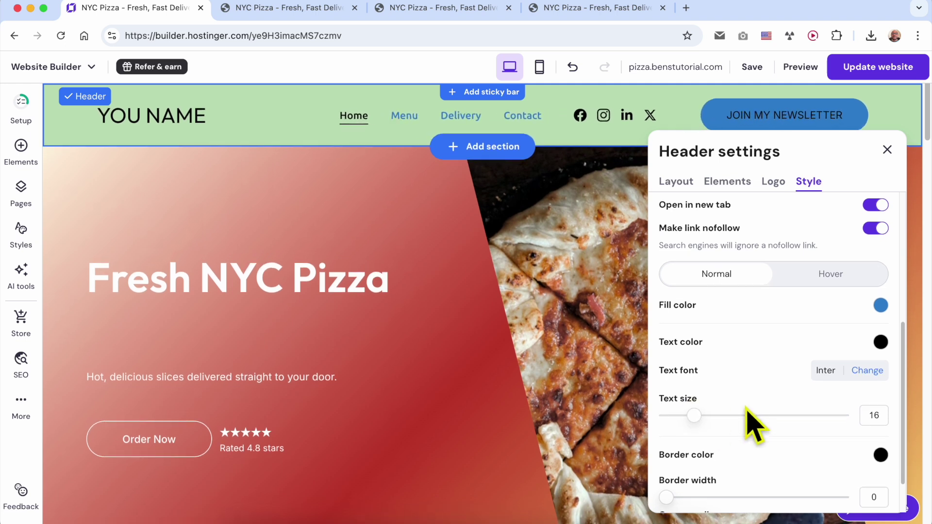
pyautogui.scroll(-2, 747, 418)
pyautogui.scroll(-2, 757, 410)
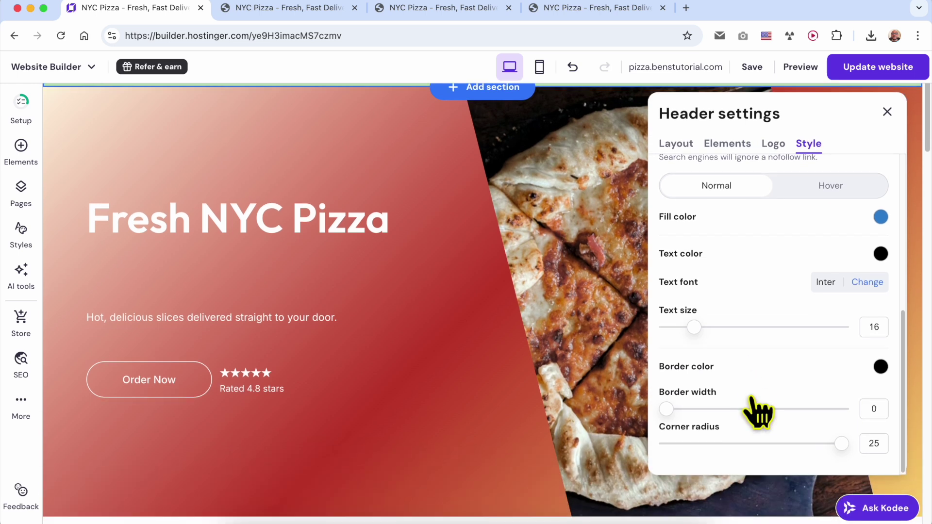
pyautogui.scroll(2, 575, 362)
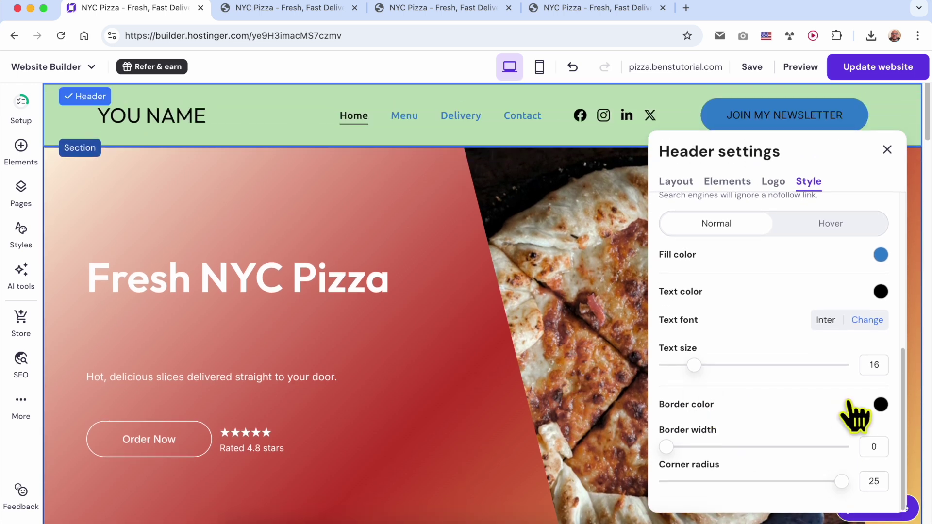
pyautogui.click(881, 405)
pyautogui.click(764, 393)
pyautogui.moveTo(764, 393); pyautogui.dragTo(745, 420)
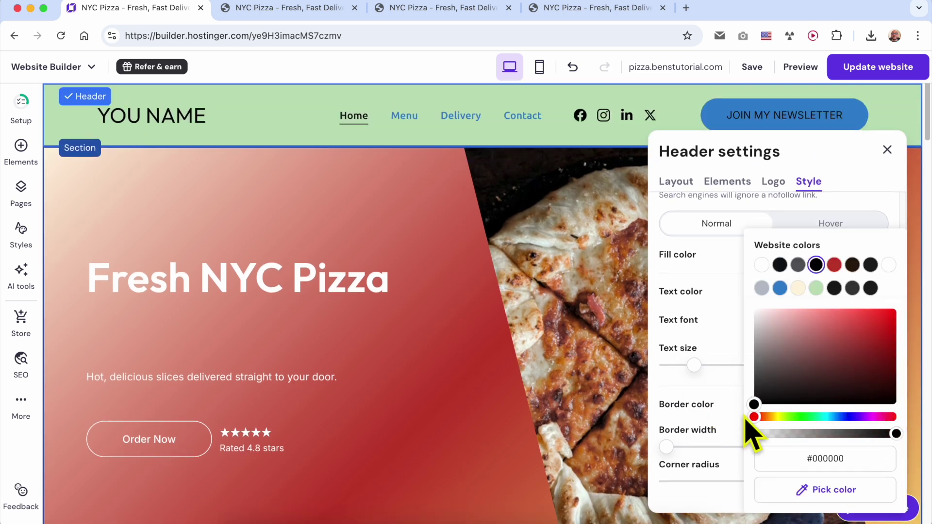
pyautogui.click(731, 410)
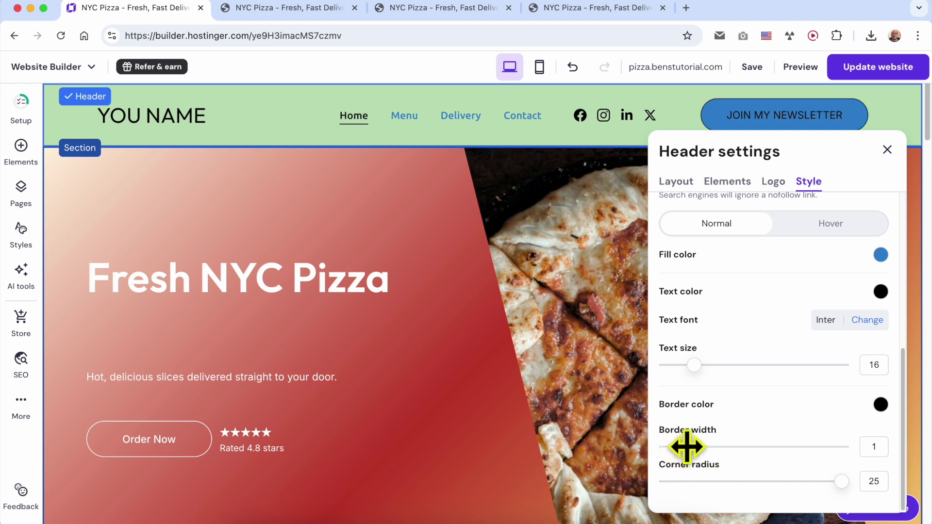
# Try pale pink, green and blue border colours on the header button, and settle on the near-black #1a1a1c
pyautogui.click(881, 405)
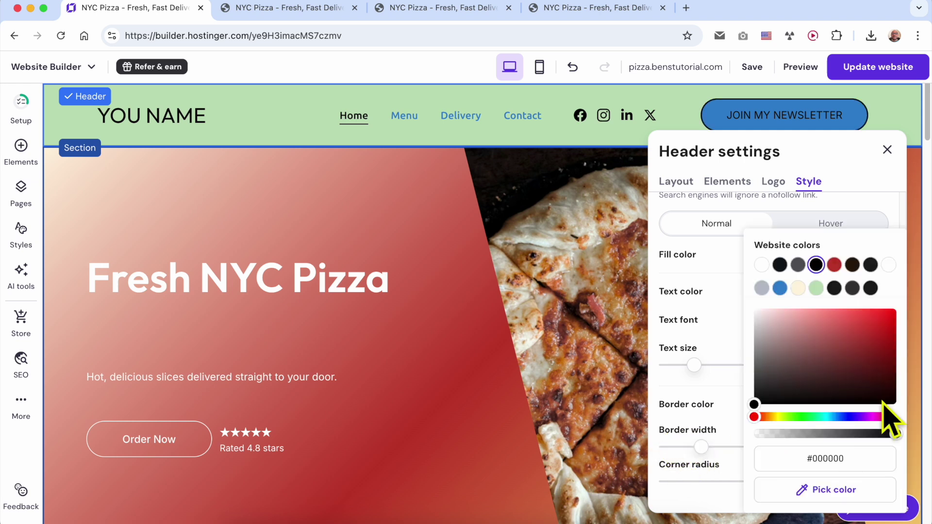
pyautogui.click(855, 334)
pyautogui.moveTo(865, 337); pyautogui.dragTo(882, 313)
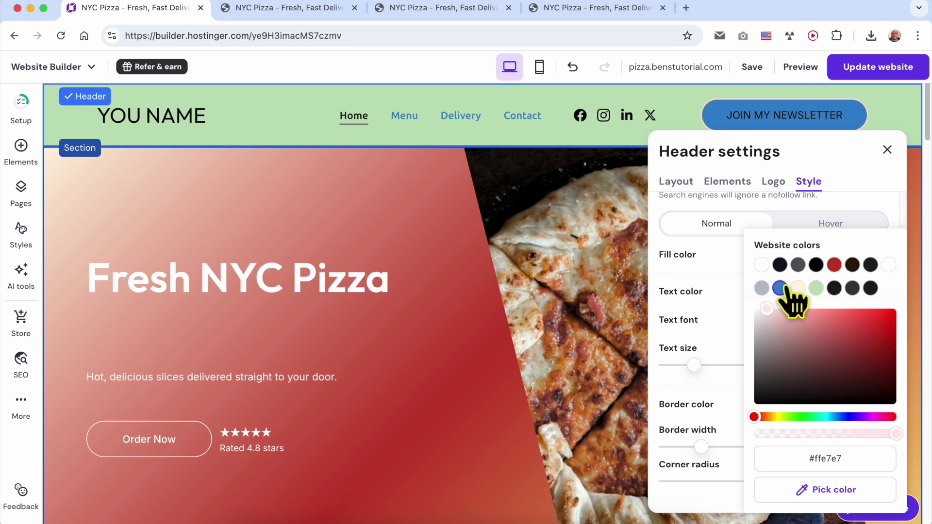
pyautogui.click(816, 288)
pyautogui.click(780, 288)
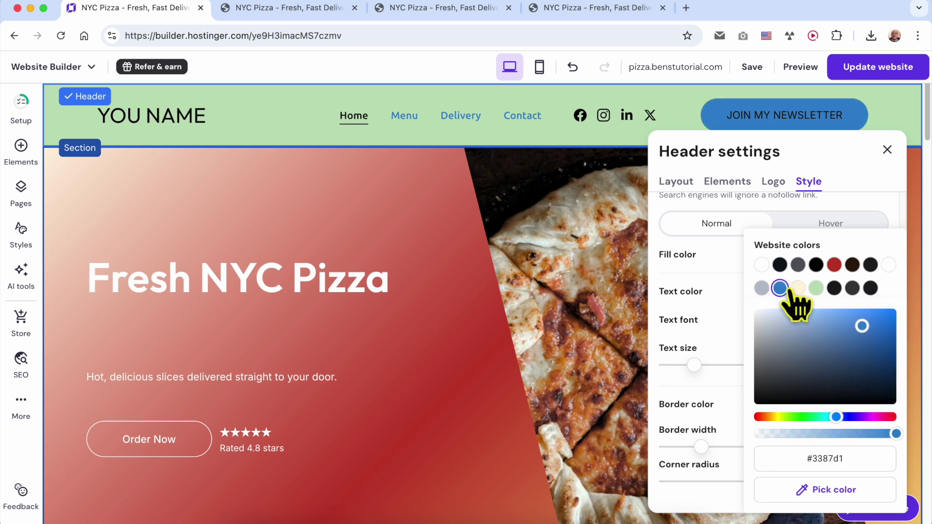
pyautogui.click(833, 289)
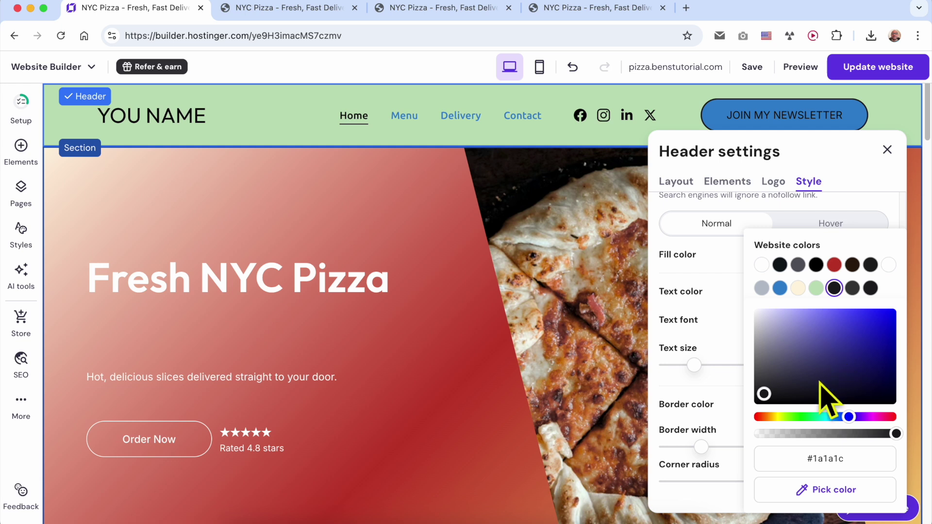
pyautogui.click(727, 409)
# Try a corner radius of 0 on the header button, set it to 13, and close the header settings
pyautogui.scroll(-1, 826, 412)
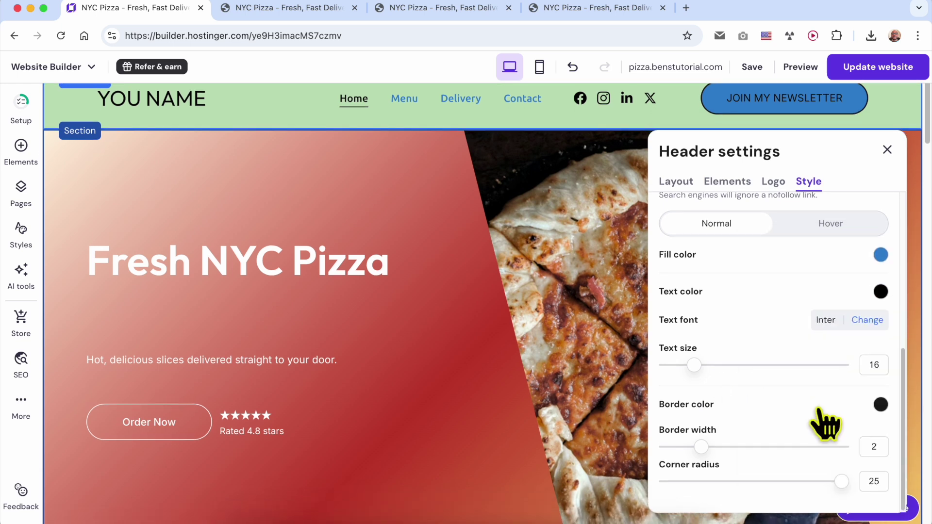
pyautogui.scroll(1, 616, 470)
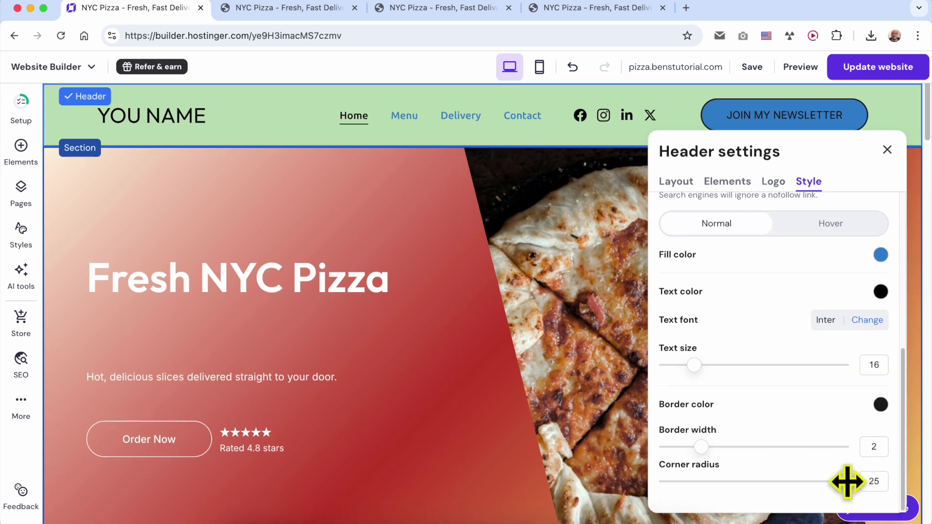
pyautogui.moveTo(844, 480); pyautogui.dragTo(630, 484)
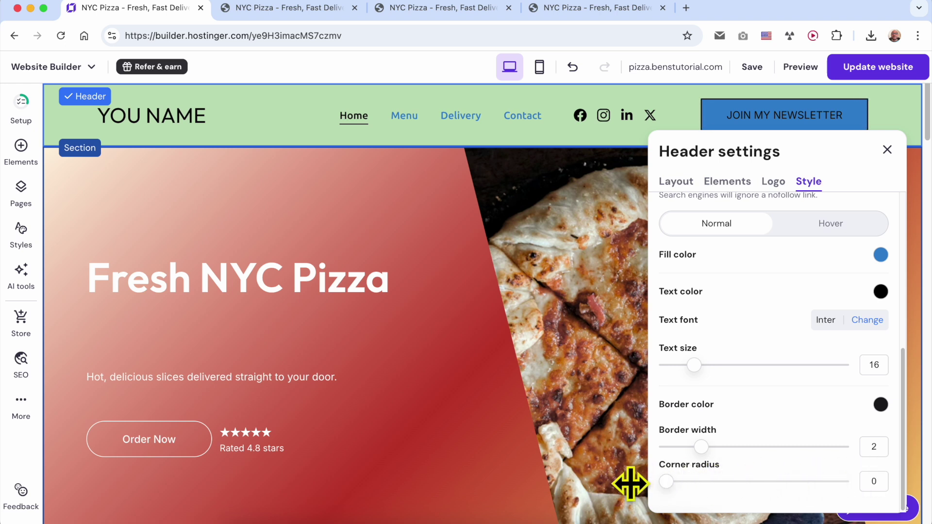
pyautogui.moveTo(667, 482); pyautogui.dragTo(758, 482)
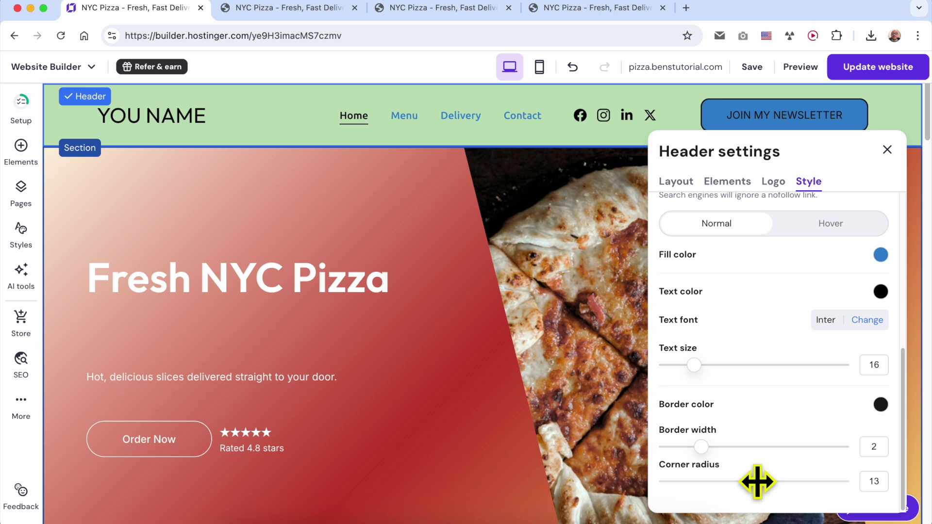
pyautogui.click(583, 210)
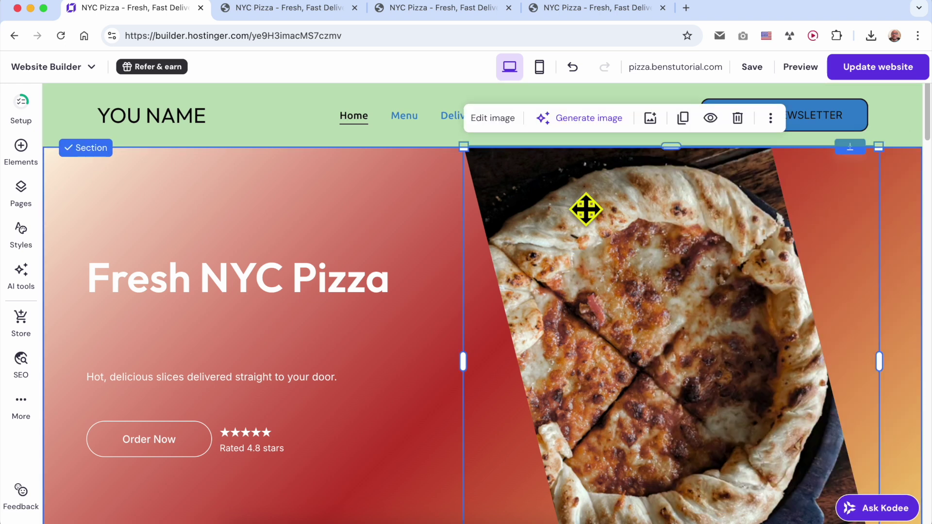
# Reopen the header settings and show the style options for the social icons
pyautogui.click(879, 132)
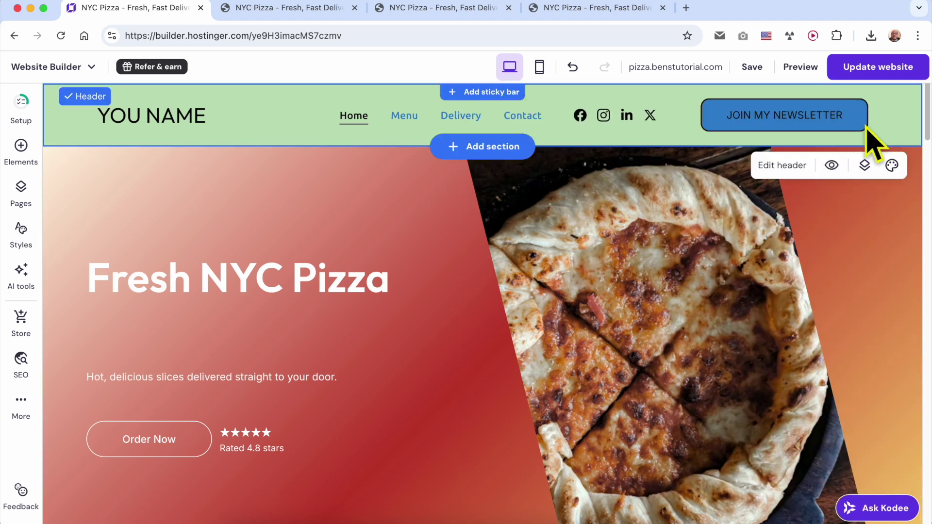
pyautogui.click(792, 164)
pyautogui.click(809, 182)
pyautogui.click(815, 238)
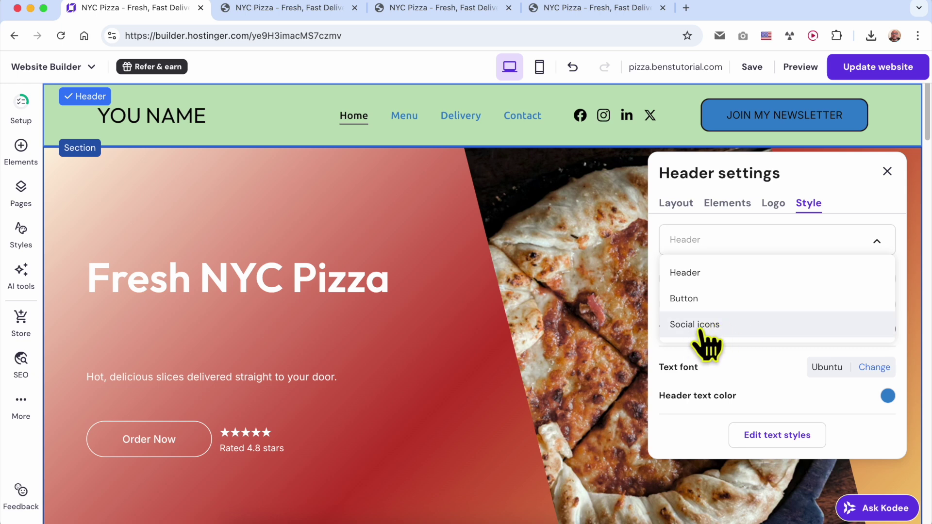
pyautogui.click(738, 324)
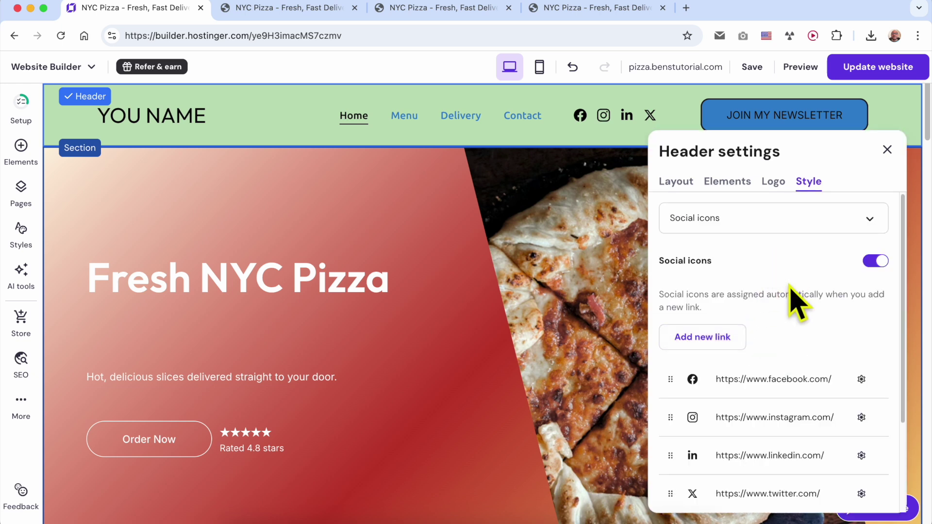
pyautogui.scroll(-1, 825, 350)
pyautogui.scroll(-2, 819, 344)
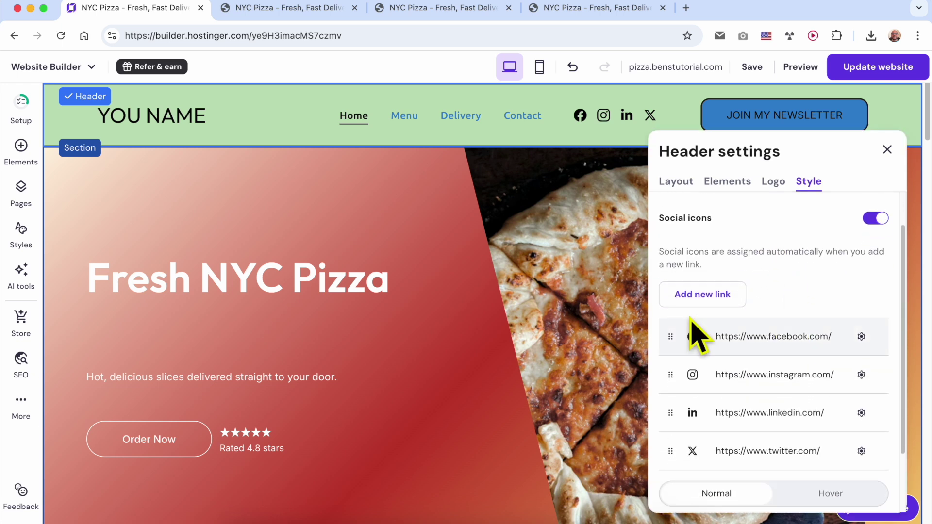
pyautogui.click(691, 293)
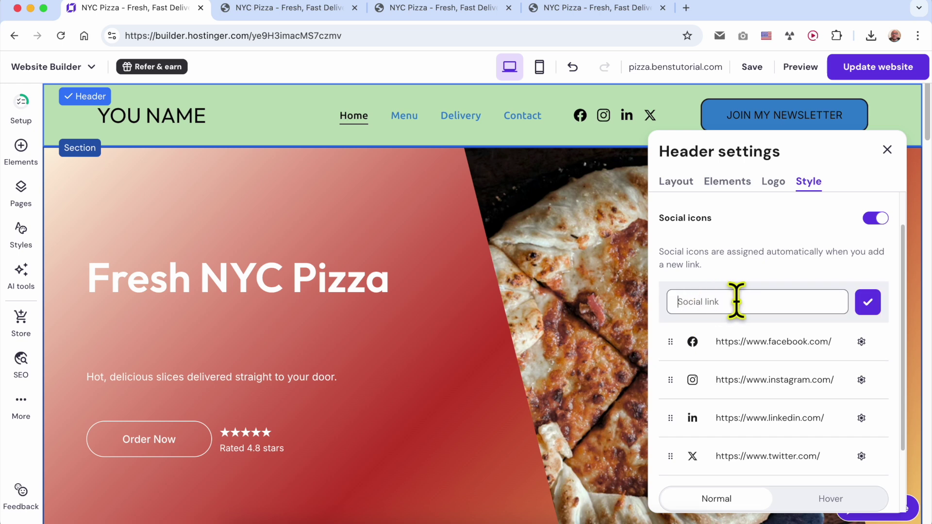
pyautogui.write('faceboo')
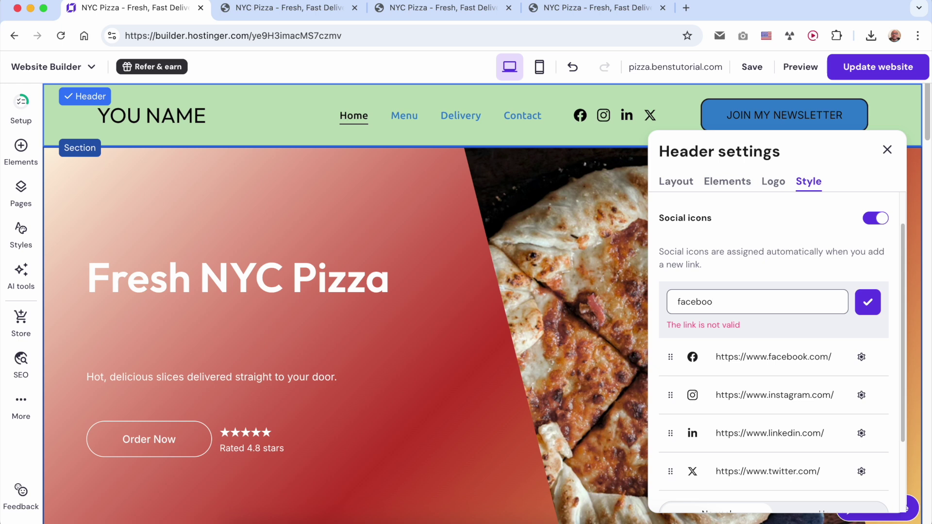
pyautogui.click(861, 357)
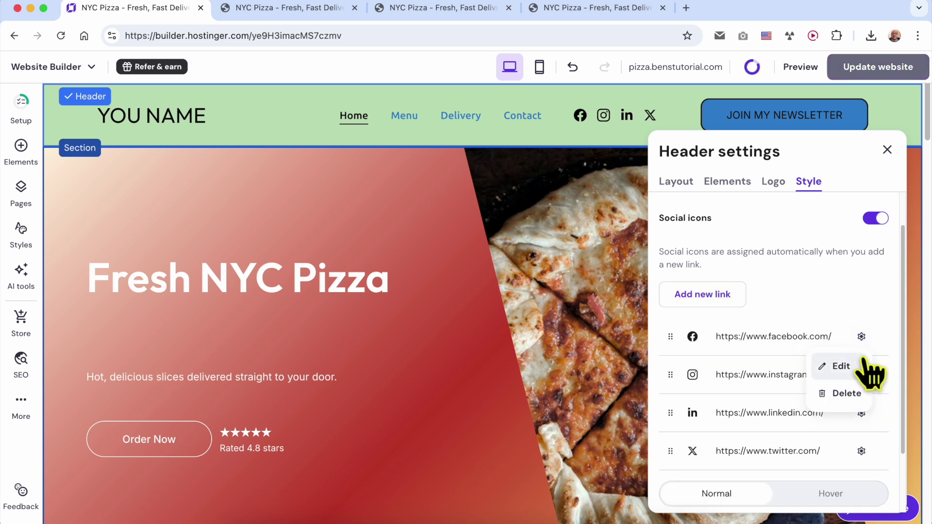
pyautogui.click(855, 394)
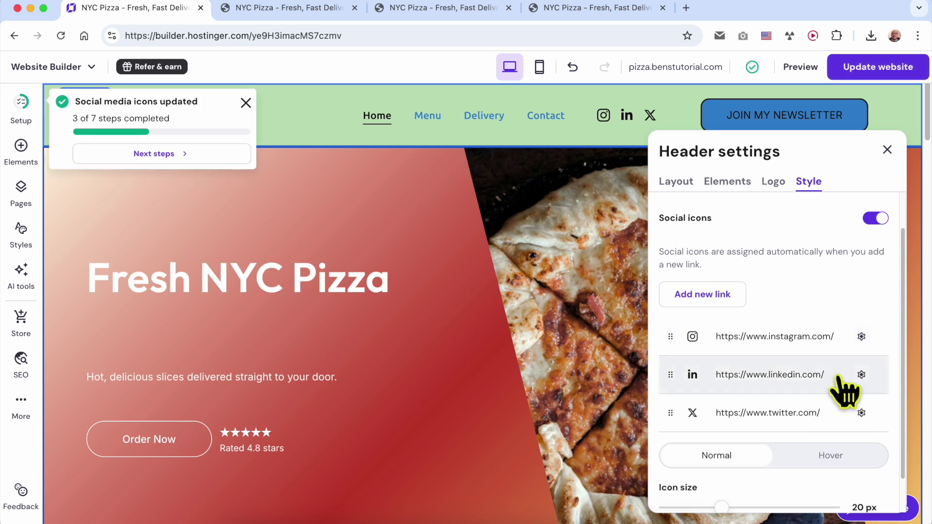
pyautogui.click(724, 302)
pyautogui.write('www.')
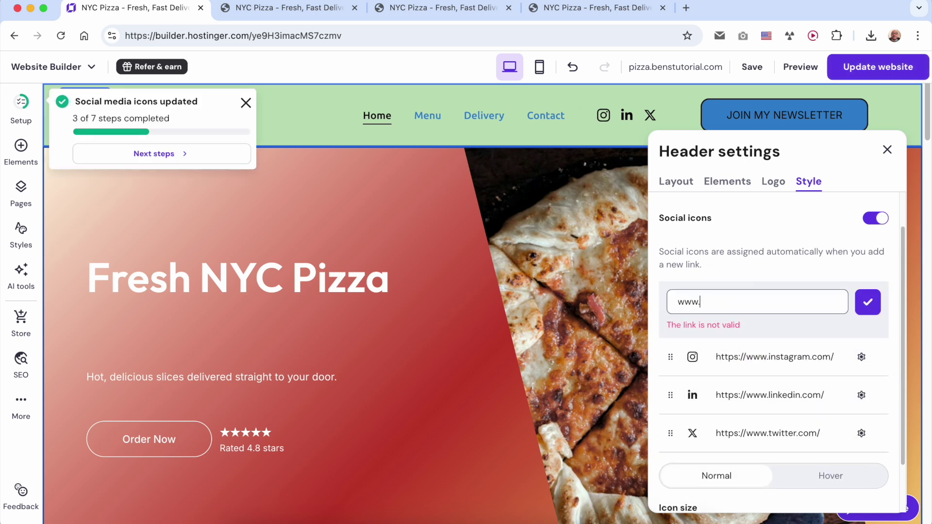
pyautogui.write('facebook.com/hosti')
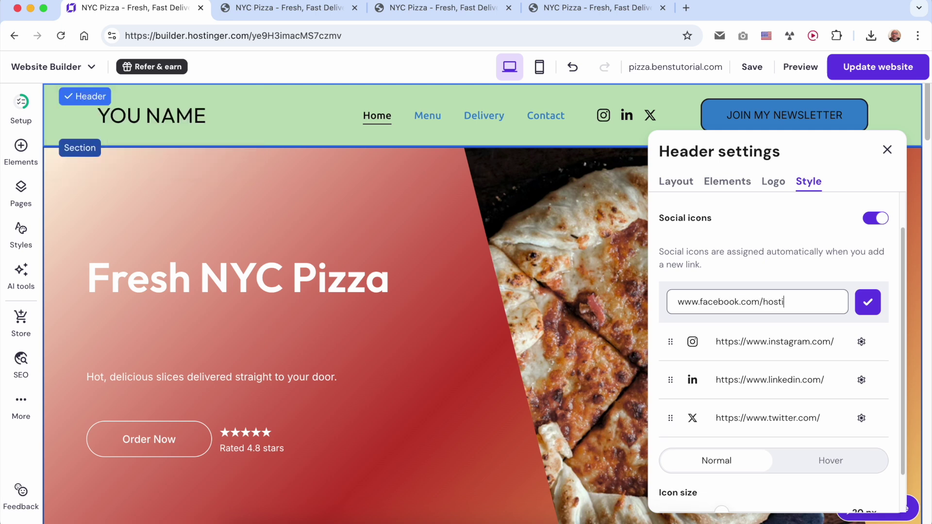
pyautogui.click(867, 302)
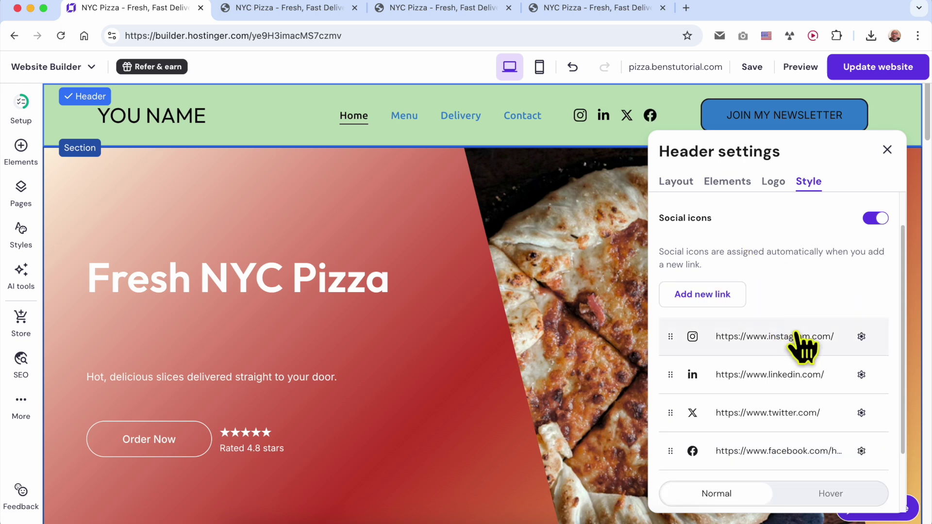
# Delete the Instagram social link, and open the LinkedIn link for editing and save it as it is
pyautogui.scroll(-3, 782, 383)
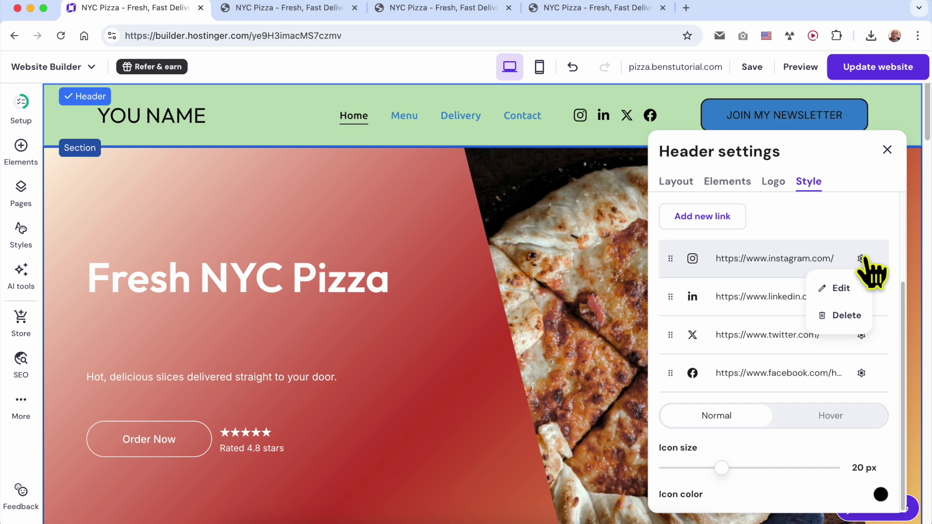
pyautogui.click(854, 320)
pyautogui.click(861, 297)
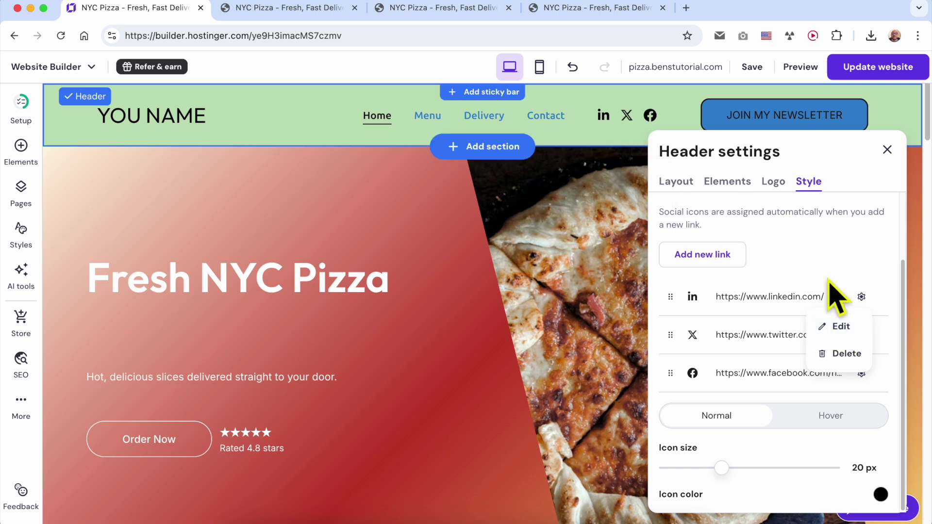
pyautogui.click(847, 329)
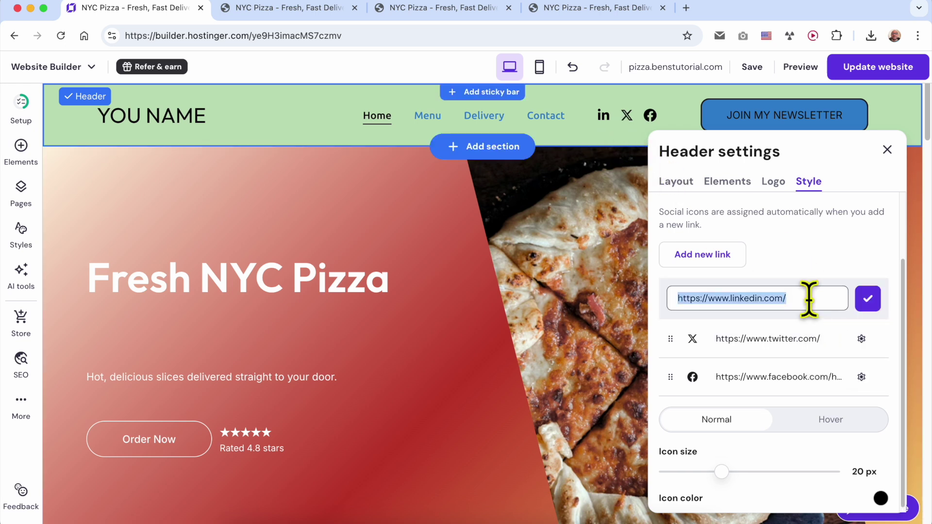
pyautogui.click(867, 300)
# Reduce the size of the header's social icons to 16 px
pyautogui.scroll(-5, 550, 367)
pyautogui.scroll(5, 550, 367)
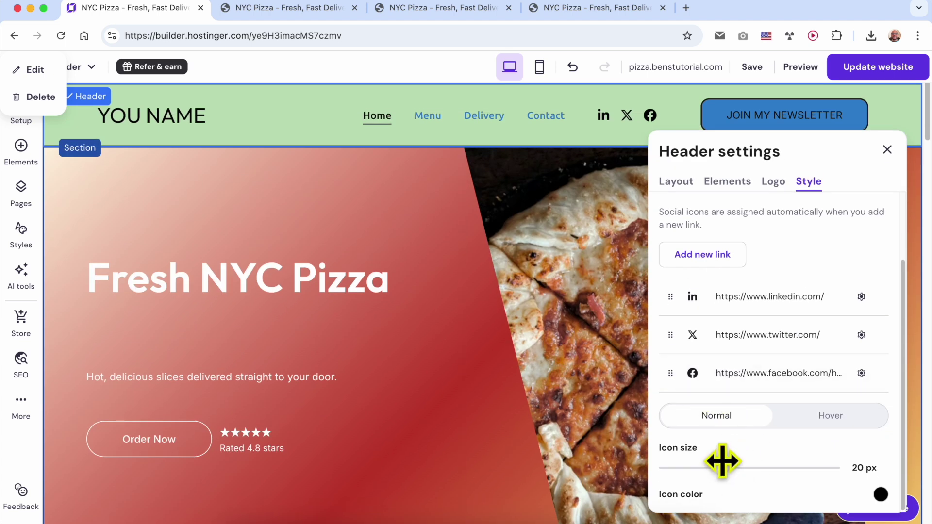
pyautogui.moveTo(725, 462); pyautogui.dragTo(699, 461)
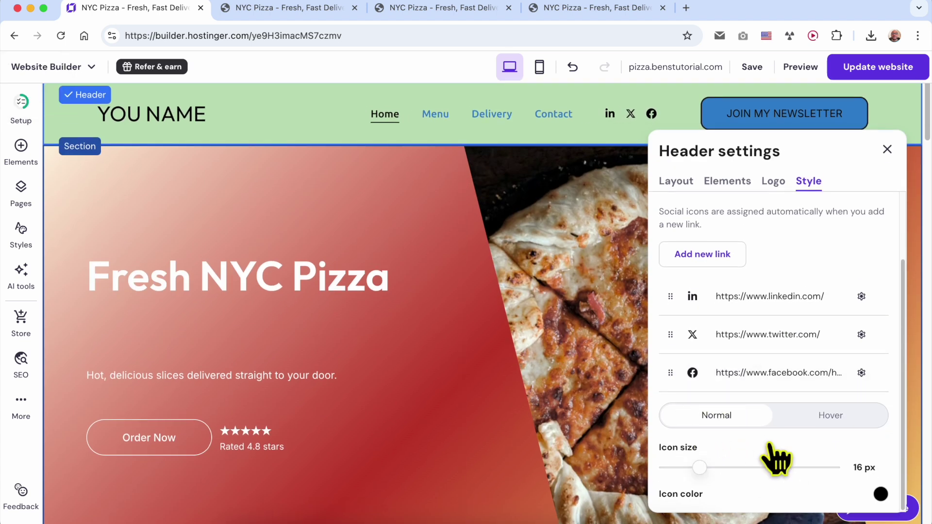
# Try red #d91a1a as the social icon colour and set it back to black #000000
pyautogui.click(881, 495)
pyautogui.click(880, 323)
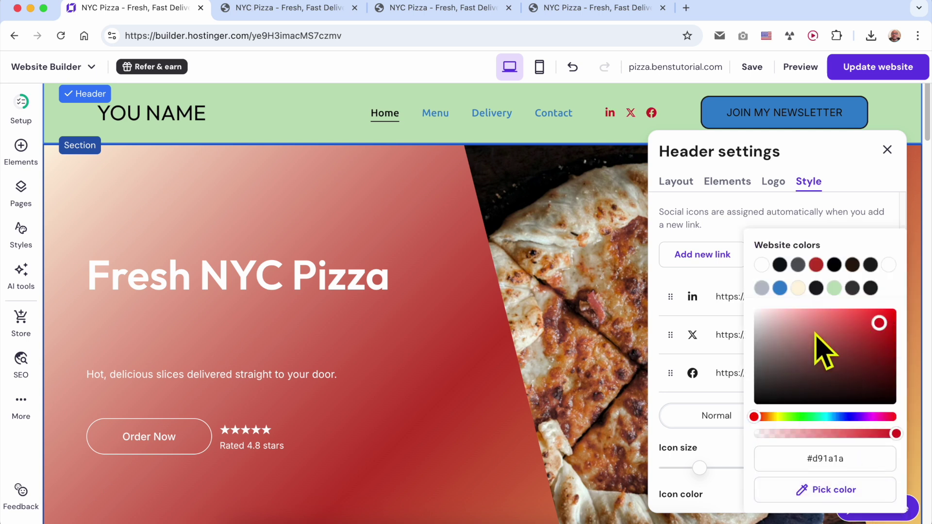
pyautogui.moveTo(797, 349); pyautogui.dragTo(731, 434)
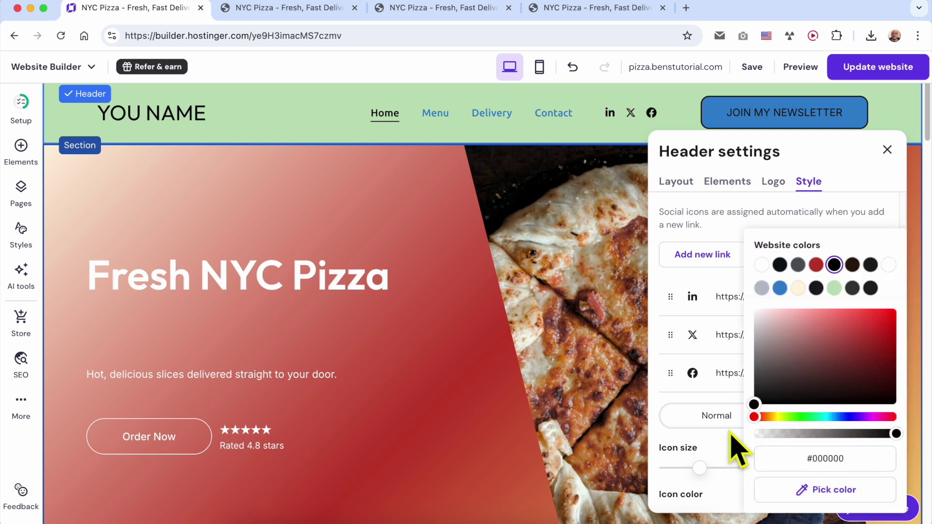
pyautogui.click(689, 449)
pyautogui.scroll(-5, 709, 456)
pyautogui.scroll(6, 685, 405)
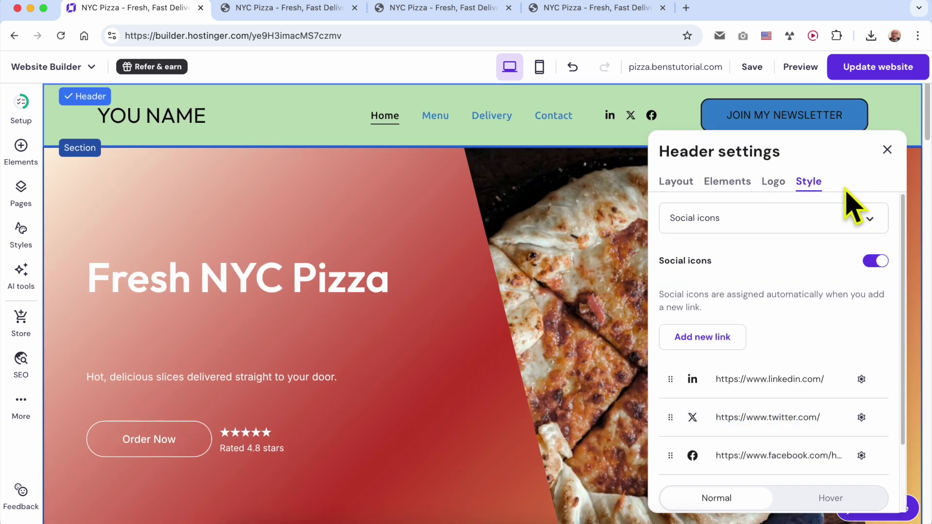
# Switch the header logo from text to an image and open the AI logo maker
pyautogui.click(680, 183)
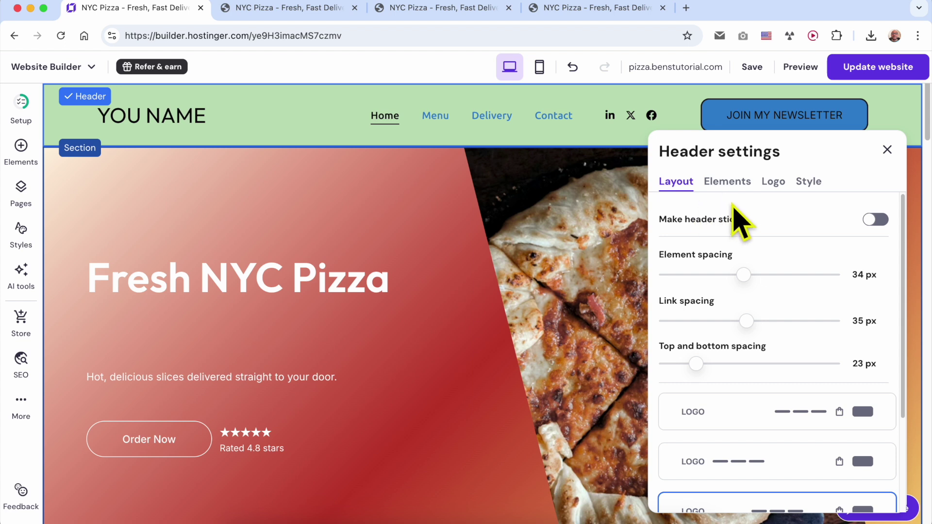
pyautogui.click(773, 182)
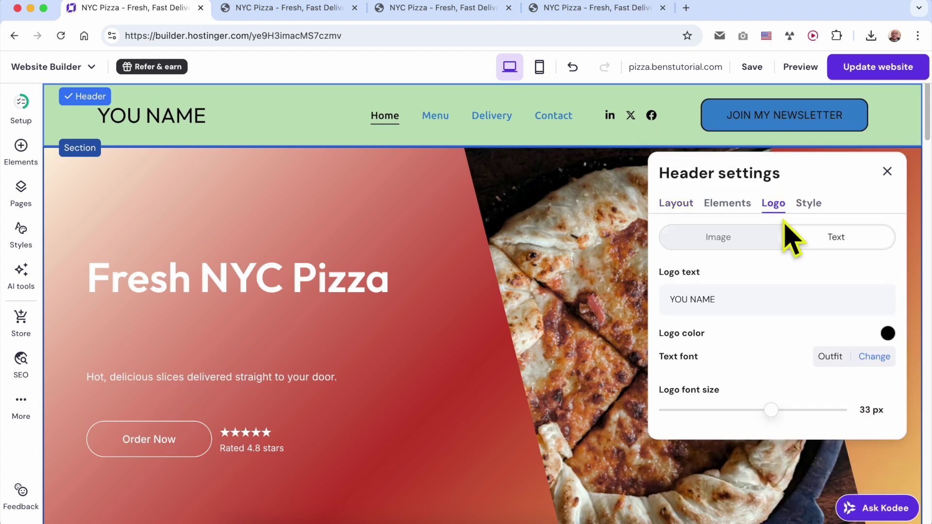
pyautogui.click(738, 243)
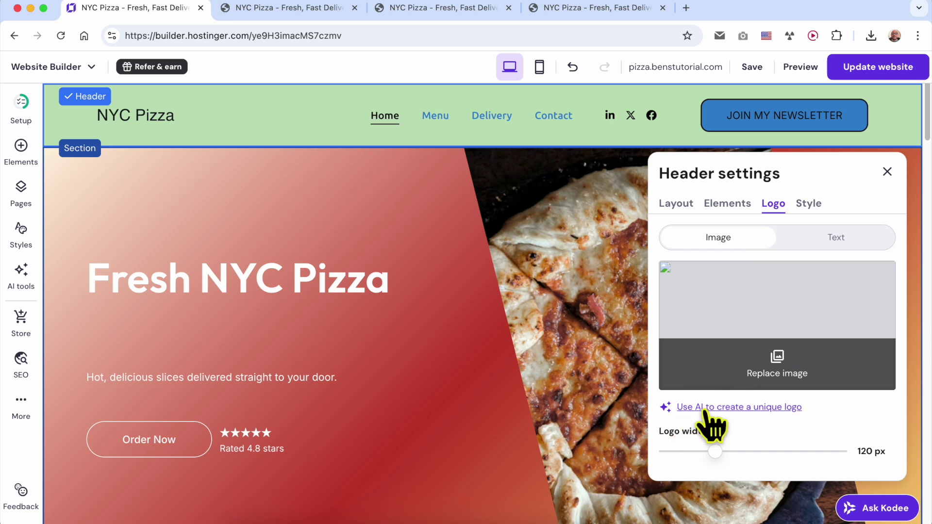
pyautogui.click(787, 409)
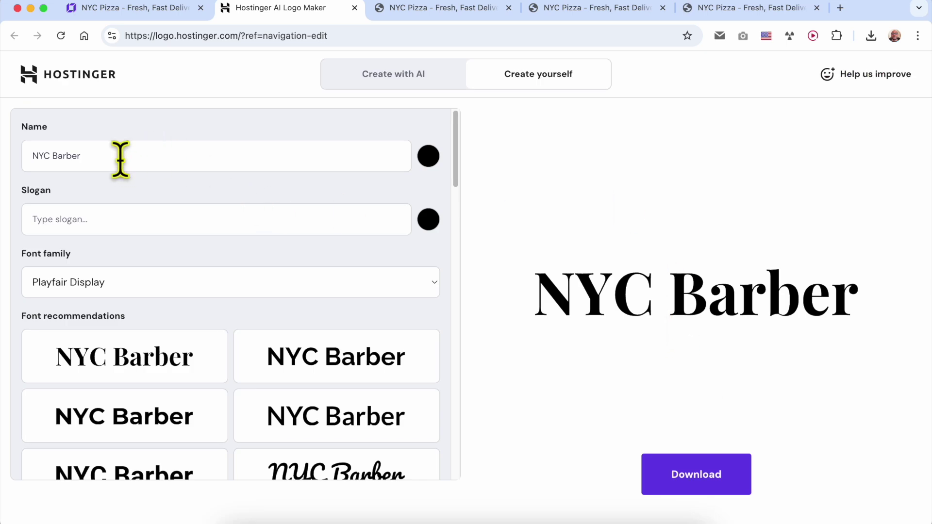
# Replace the name in the Hostinger AI Logo Maker with NYC PIZZA
pyautogui.moveTo(120, 159); pyautogui.dragTo(6, 165)
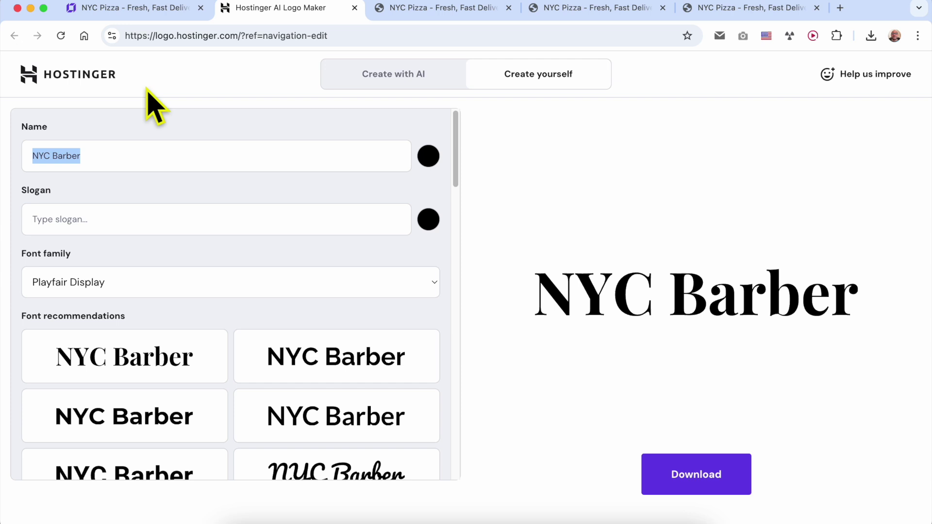
pyautogui.click(142, 10)
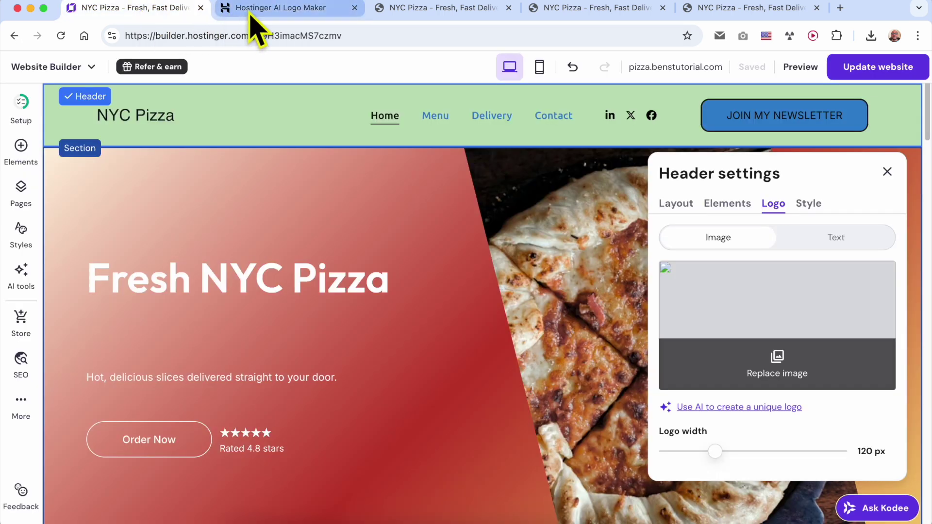
pyautogui.click(281, 8)
pyautogui.write('NYX')
pyautogui.press('BackSpace')
pyautogui.write('X')
pyautogui.press('BackSpace')
pyautogui.write('C PIZZA')
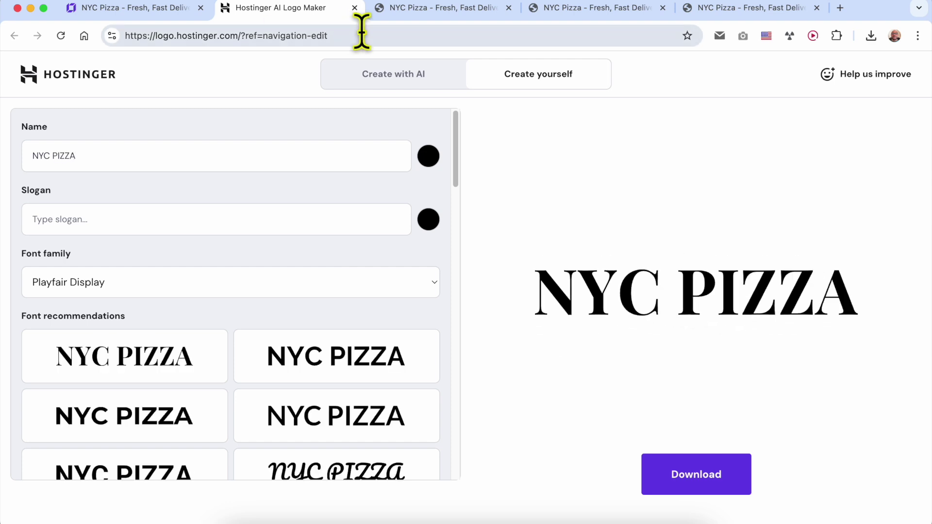
# Try the slogan text "add a slogan" under the logo name and clear it again
pyautogui.click(75, 215)
pyautogui.write('add a slogan')
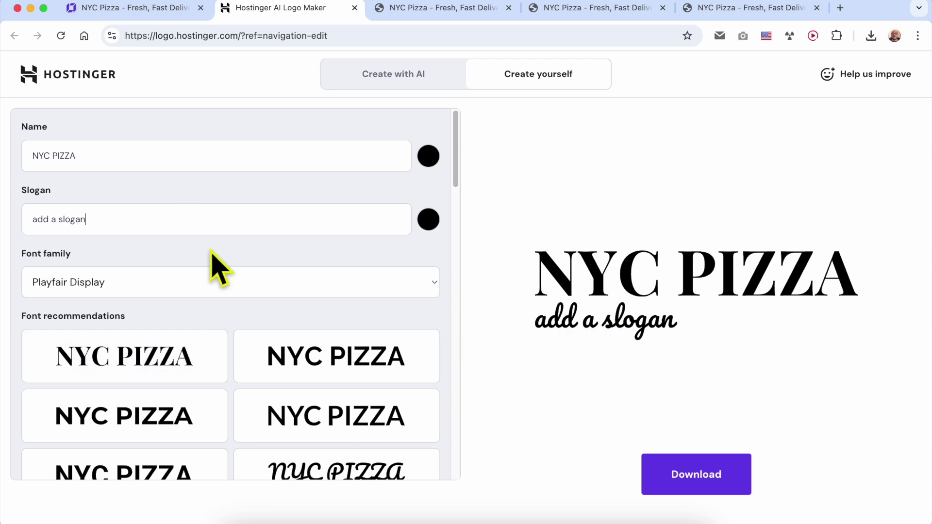
pyautogui.press('BackSpace')
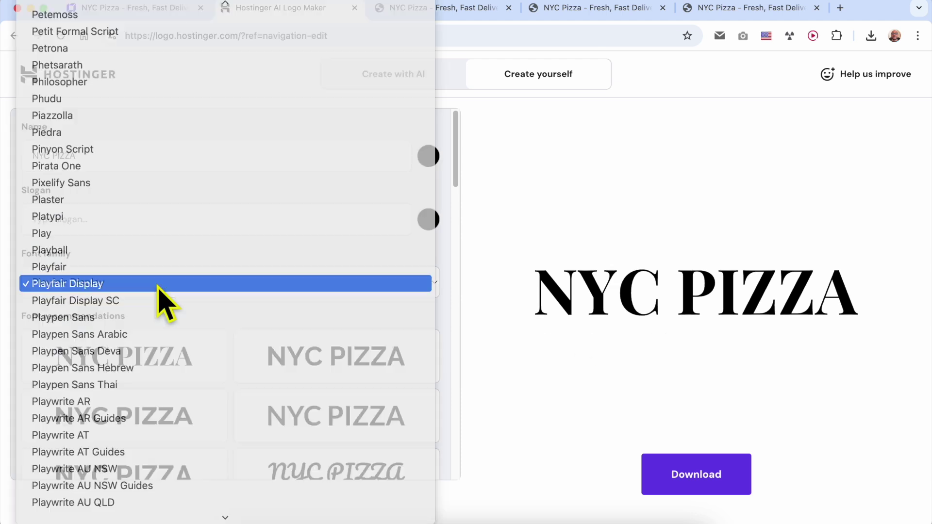
# Browse the alphabetical list of font families available for the logo and close it
pyautogui.click(165, 284)
pyautogui.scroll(15, 214, 289)
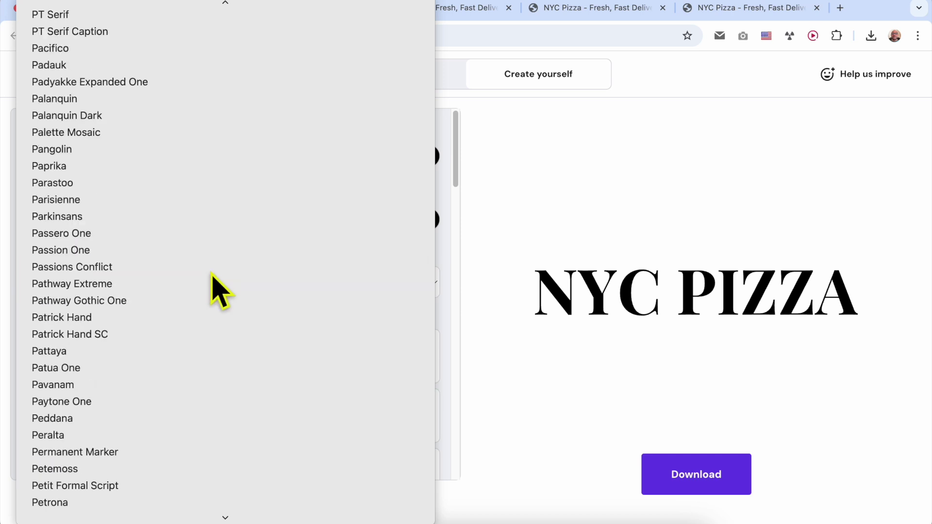
pyautogui.scroll(20, 212, 275)
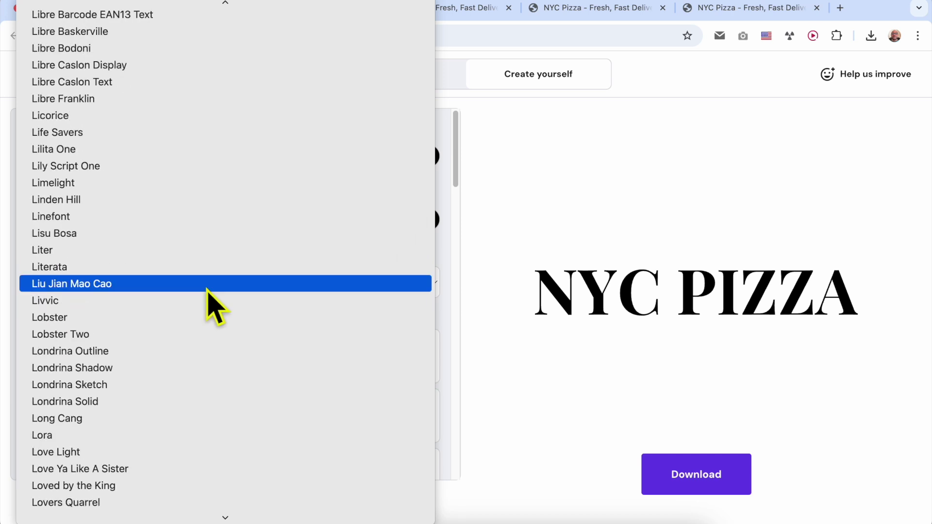
pyautogui.scroll(20, 205, 293)
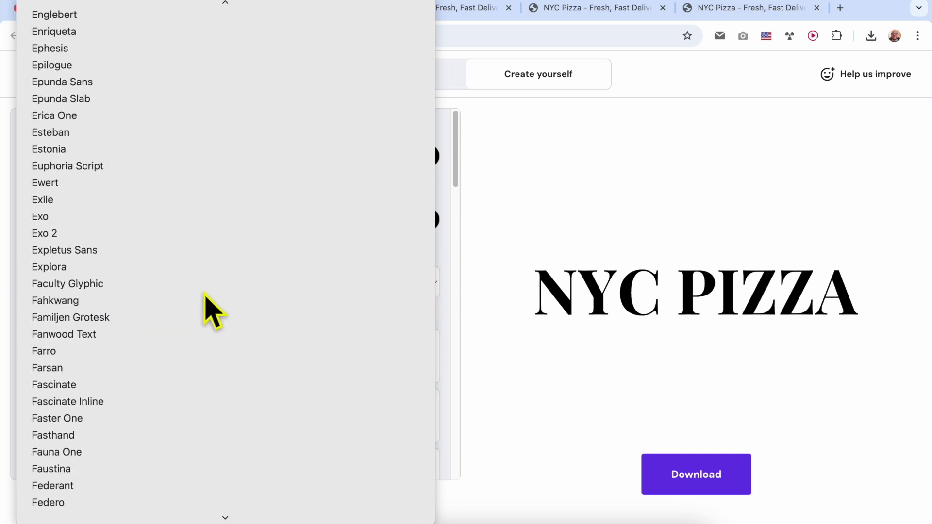
pyautogui.scroll(10, 214, 311)
pyautogui.click(467, 237)
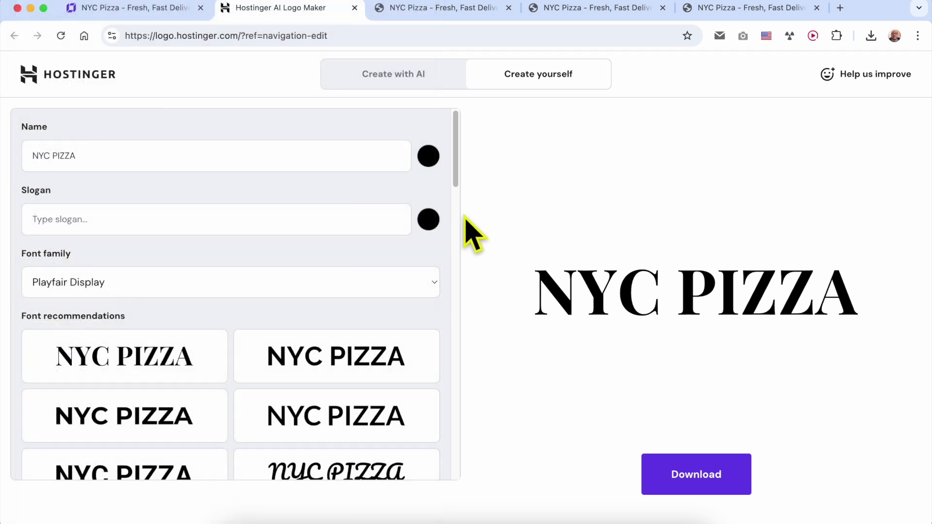
# Try several recommended logo fonts, including Raleway, a bold script and a high-contrast serif, and apply the wide geometric sans-serif one
pyautogui.scroll(-3, 97, 301)
pyautogui.moveTo(24, 181); pyautogui.dragTo(156, 197)
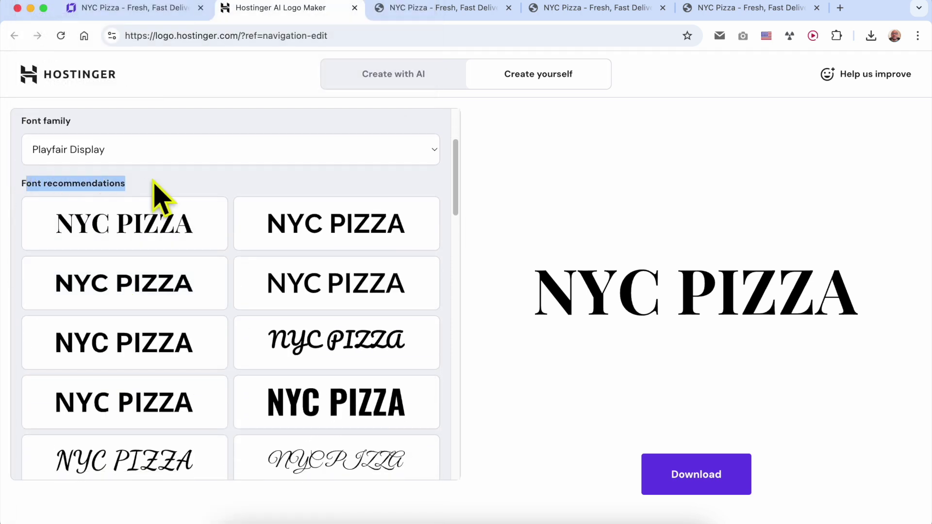
pyautogui.click(349, 245)
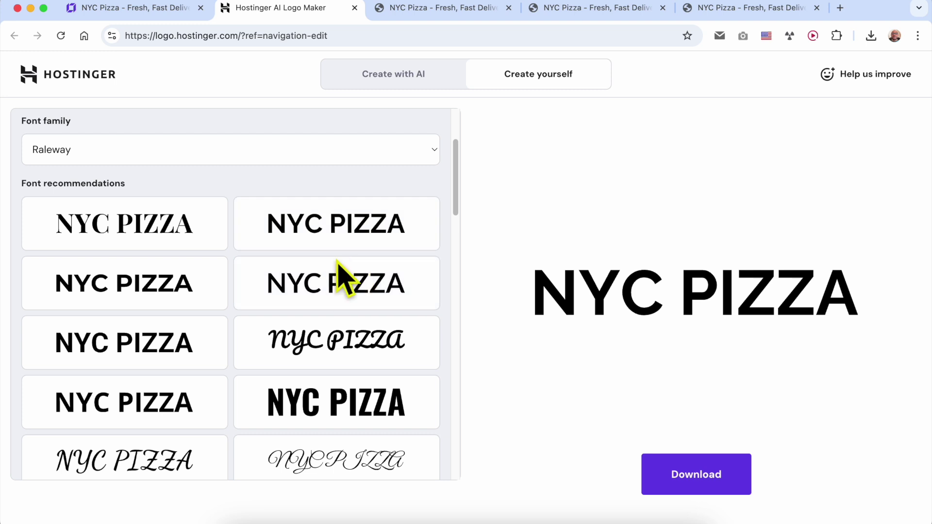
pyautogui.scroll(-3, 264, 319)
pyautogui.click(335, 306)
pyautogui.click(340, 249)
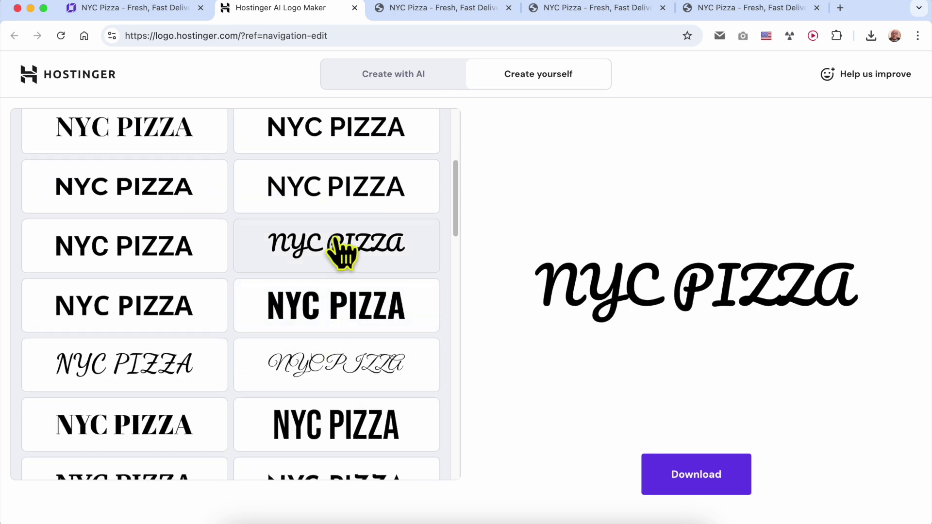
pyautogui.click(335, 196)
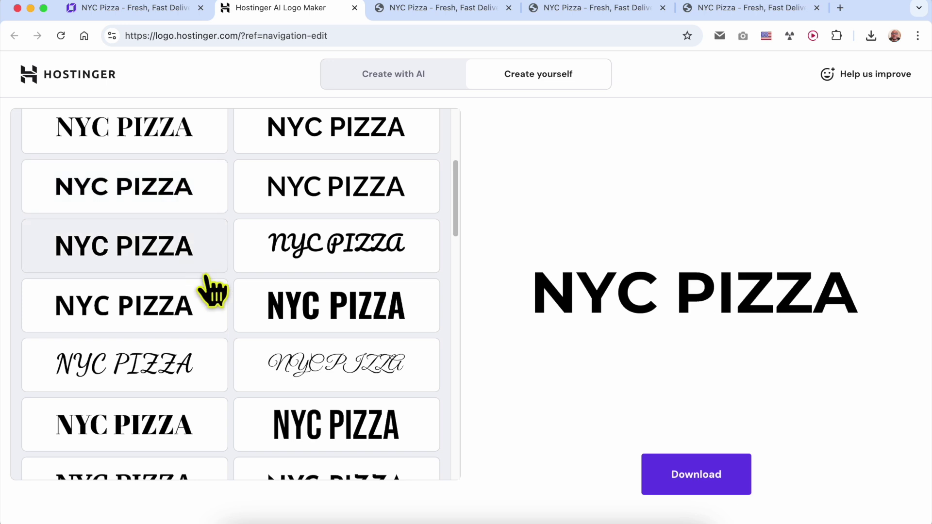
pyautogui.scroll(-3, 211, 292)
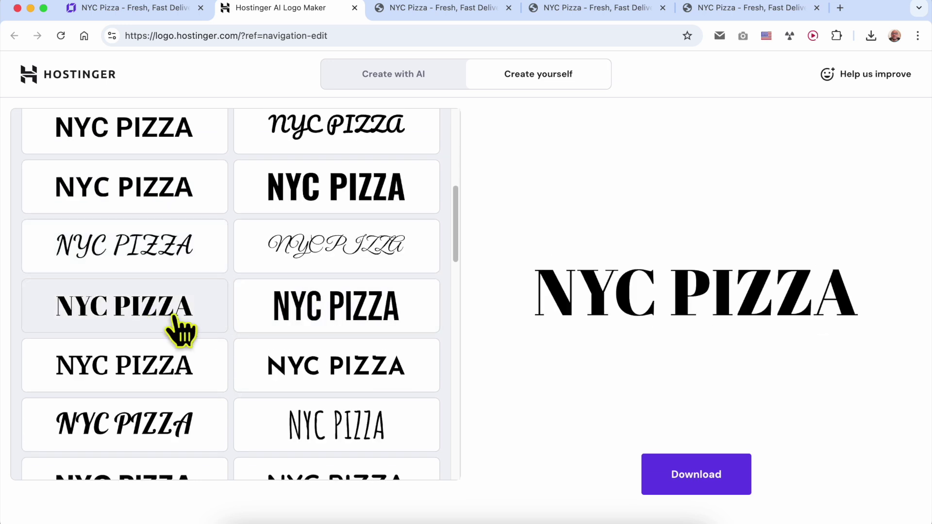
pyautogui.scroll(-2, 194, 330)
pyautogui.click(298, 274)
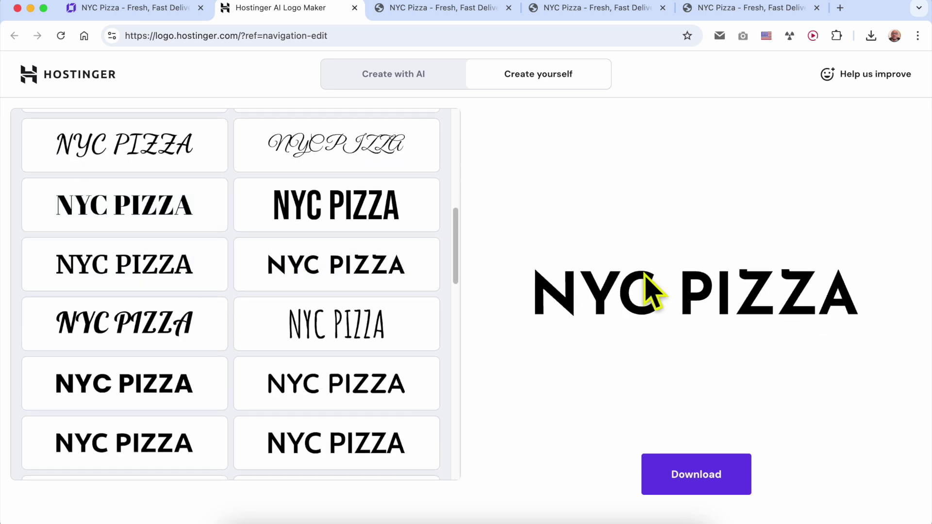
# Try several recommended logo fonts on NYC PIZZA, including a tall hand-drawn face, a plain sans-serif, an elegant capital serif and a narrow condensed sans-serif
pyautogui.click(352, 336)
pyautogui.scroll(-2, 343, 282)
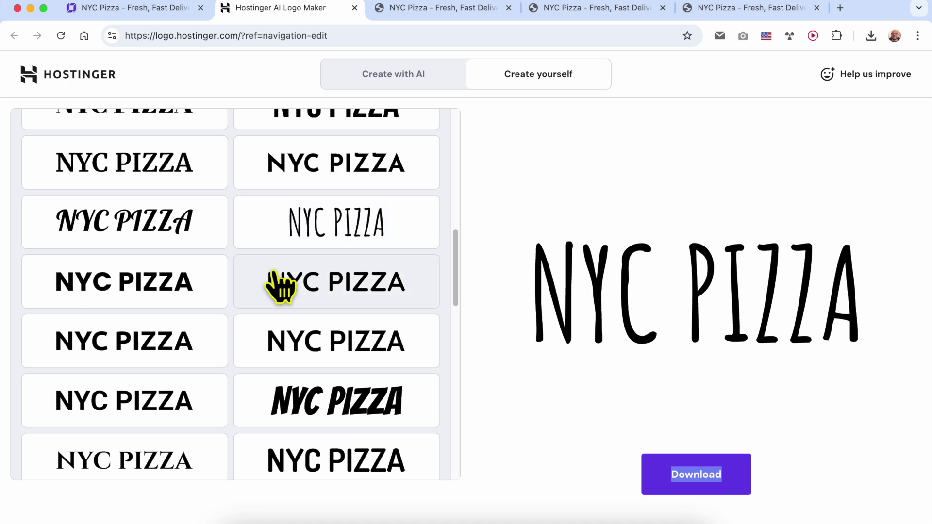
pyautogui.click(173, 242)
pyautogui.click(183, 281)
pyautogui.scroll(-2, 327, 379)
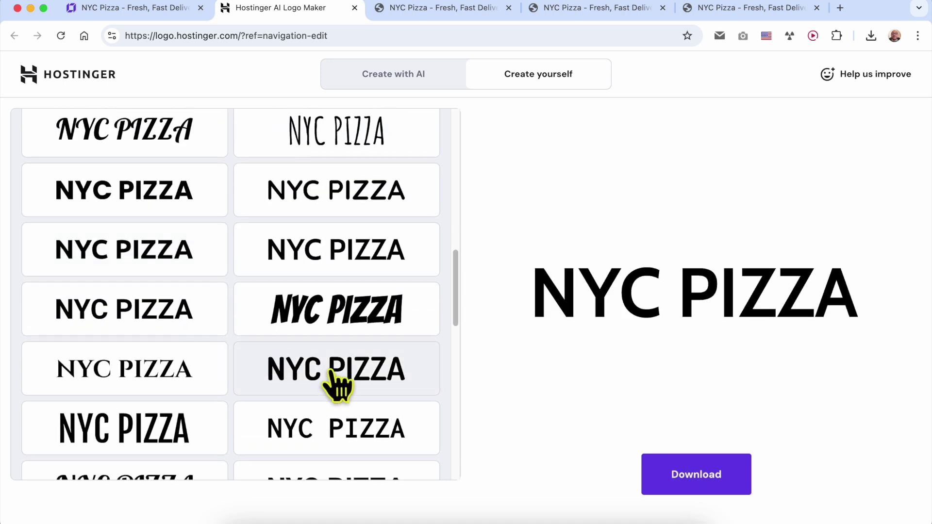
pyautogui.click(196, 340)
pyautogui.scroll(-2, 262, 366)
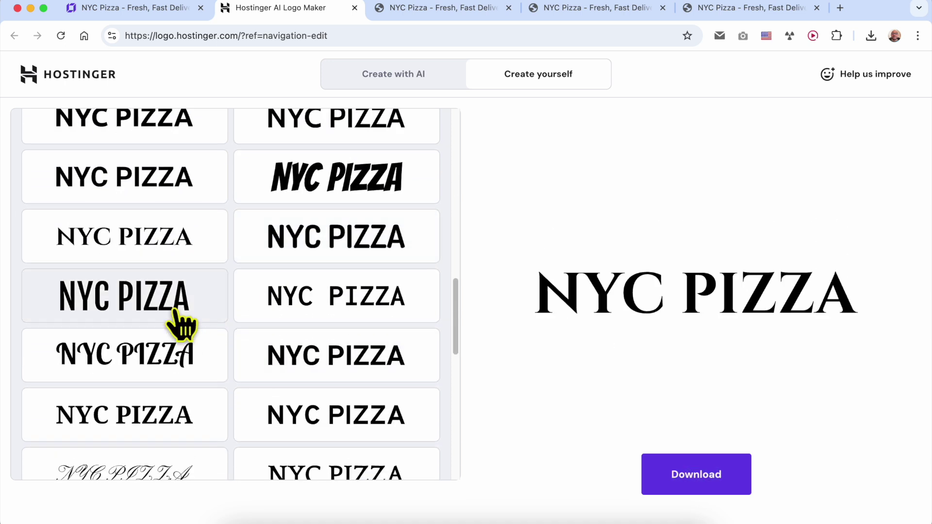
pyautogui.click(181, 316)
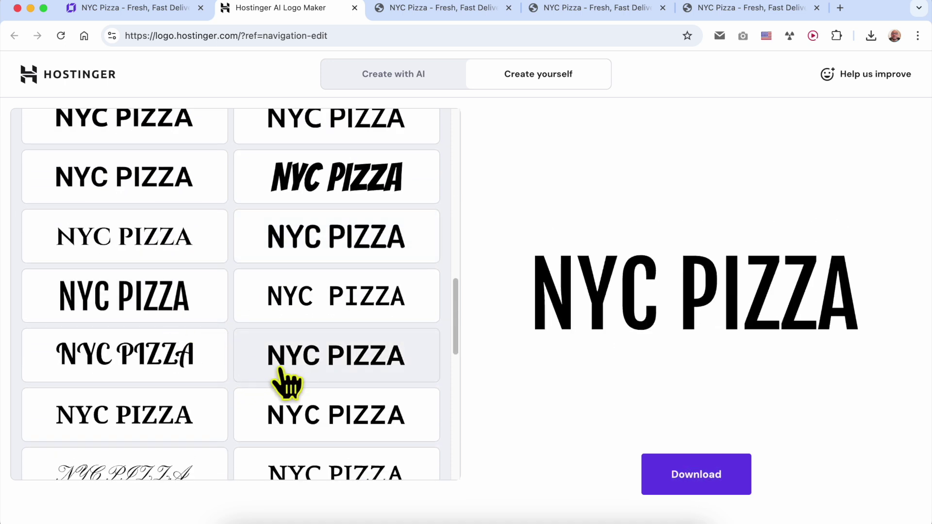
# Try recommended logo fonts from the end of the selection, including a heavy condensed sans-serif, a slab serif, a loose handwritten face and a bold serif
pyautogui.scroll(-3, 285, 381)
pyautogui.scroll(-1, 228, 330)
pyautogui.scroll(-3, 189, 311)
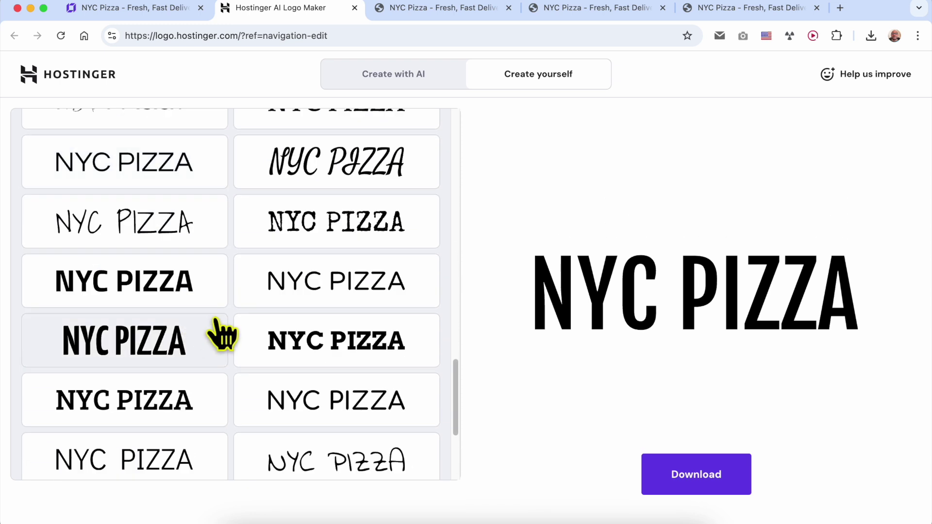
pyautogui.scroll(-1, 187, 347)
pyautogui.click(181, 328)
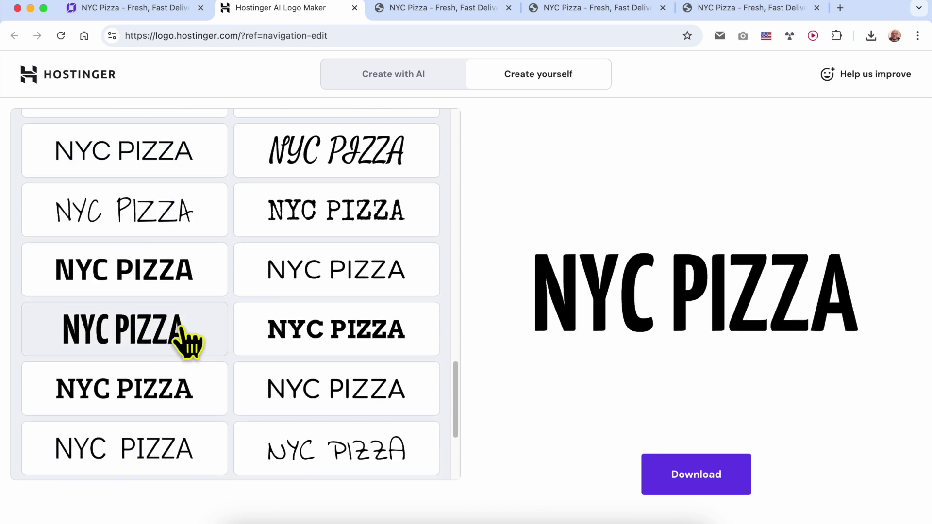
pyautogui.scroll(-2, 194, 330)
pyautogui.click(155, 308)
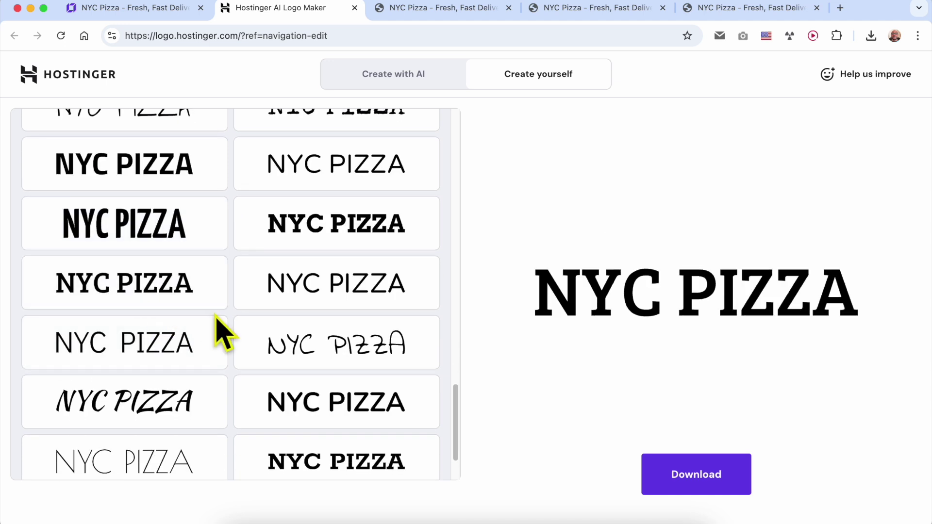
pyautogui.click(294, 352)
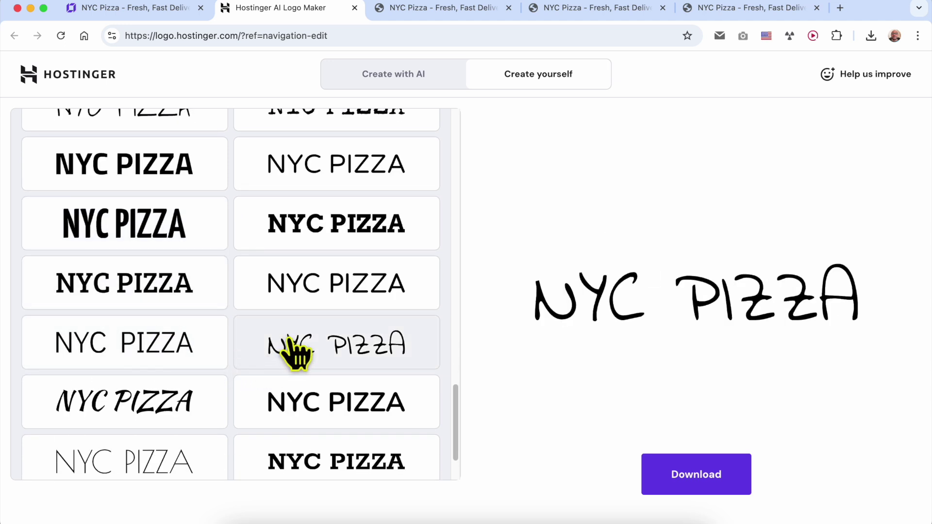
pyautogui.scroll(-2, 291, 353)
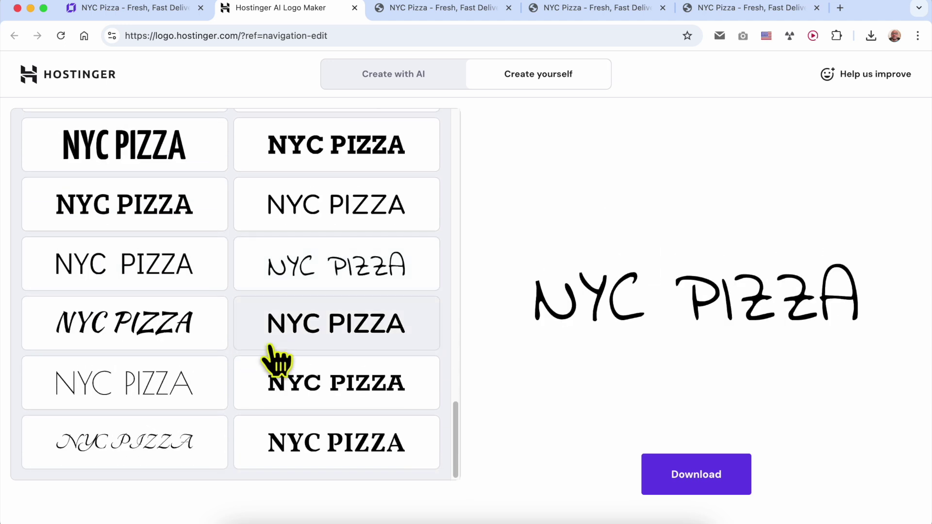
pyautogui.click(330, 440)
# Compare the narrow condensed and bold geometric sans-serif fonts again, and apply Bebas Neue to the NYC PIZZA logo
pyautogui.scroll(10, 298, 391)
pyautogui.scroll(2, 301, 364)
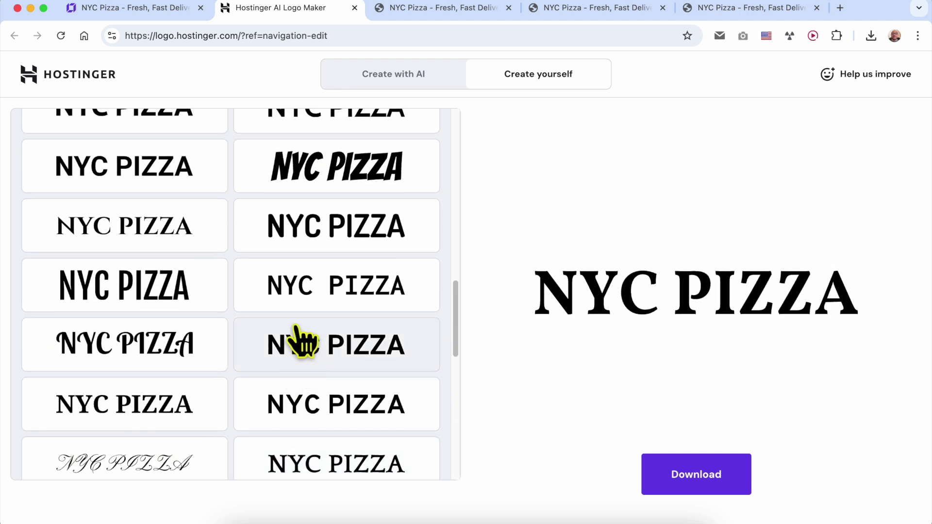
pyautogui.click(223, 306)
pyautogui.scroll(5, 232, 340)
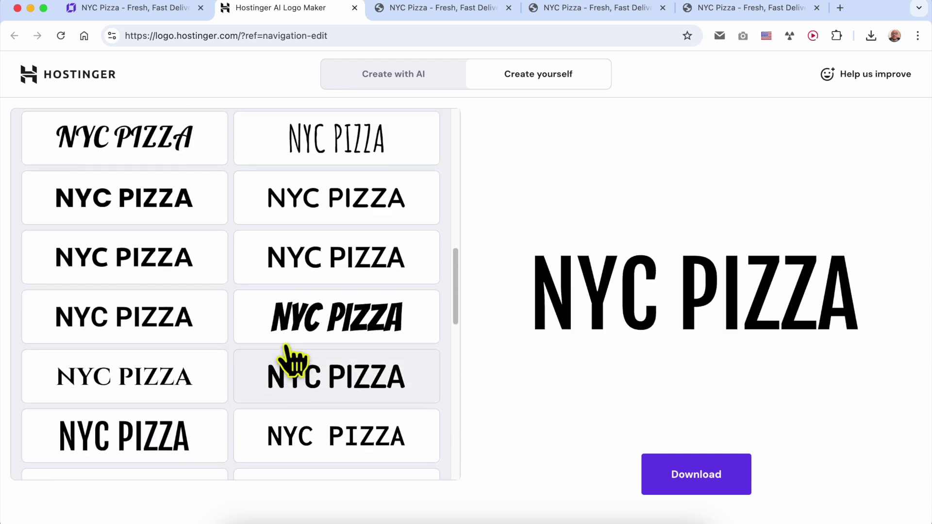
pyautogui.click(175, 296)
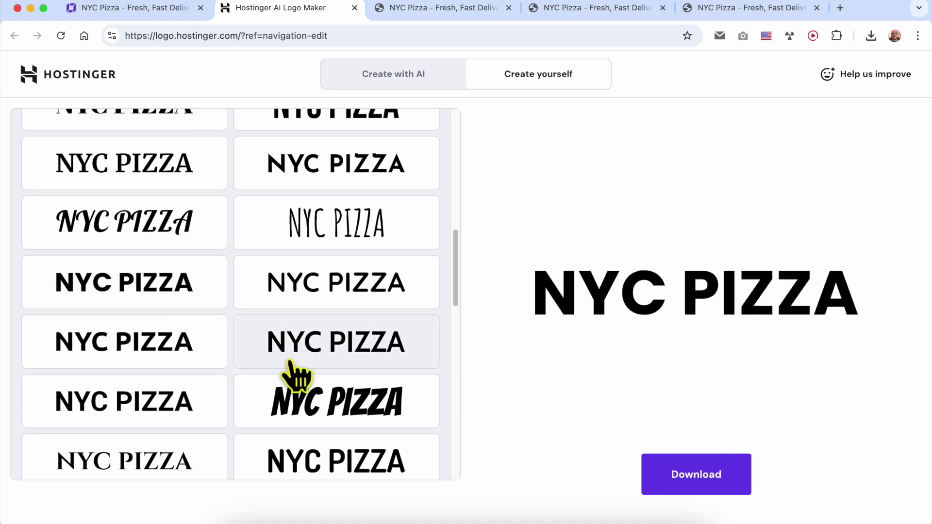
pyautogui.scroll(3, 293, 376)
pyautogui.click(340, 281)
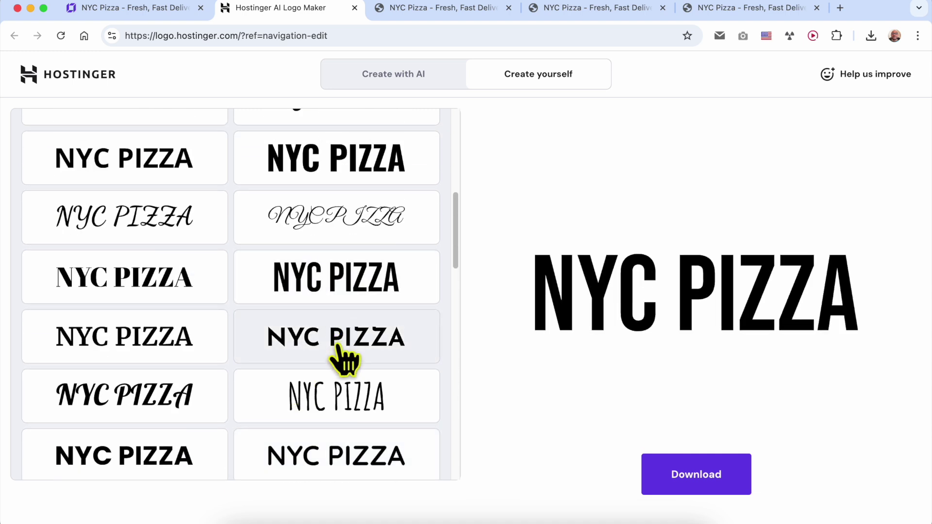
pyautogui.scroll(2, 296, 361)
pyautogui.scroll(5, 327, 340)
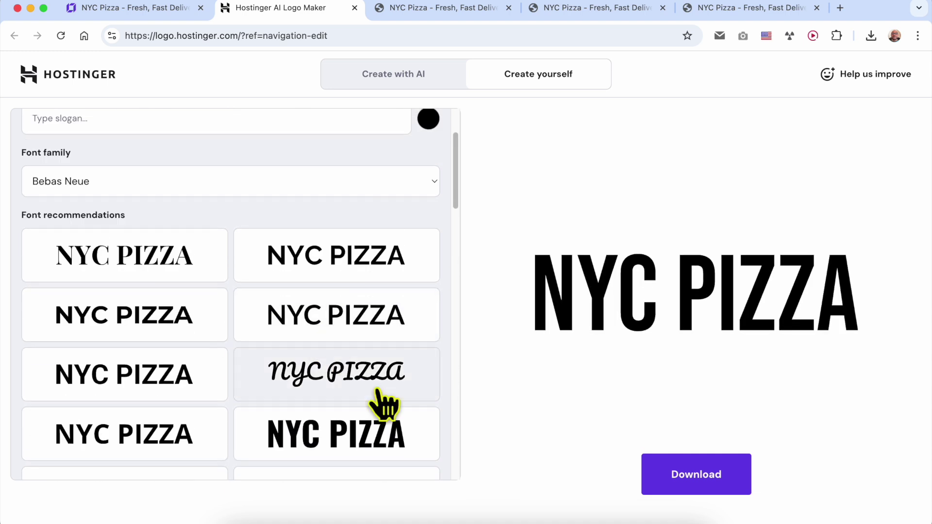
# Download the logo files, extract logo-files (1).zip and preview favicon-32x32.png in the extracted folder
pyautogui.click(720, 476)
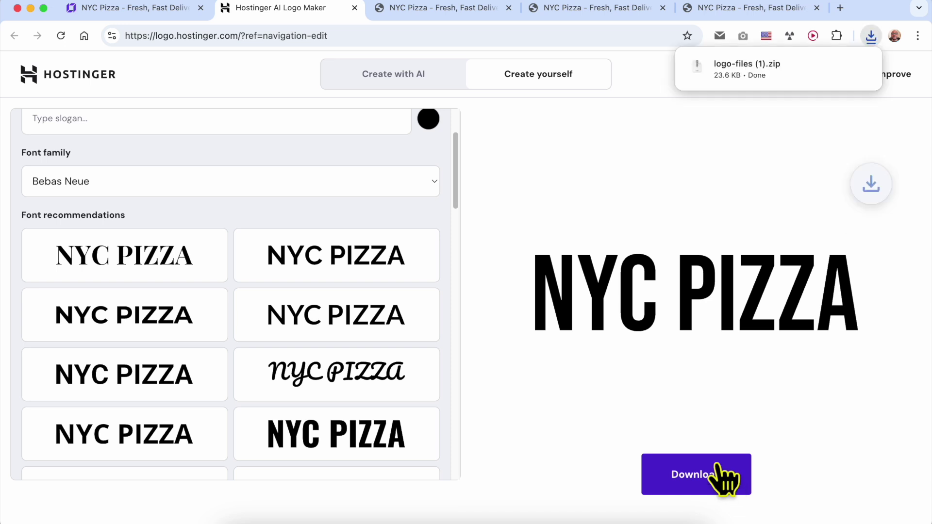
pyautogui.click(761, 70)
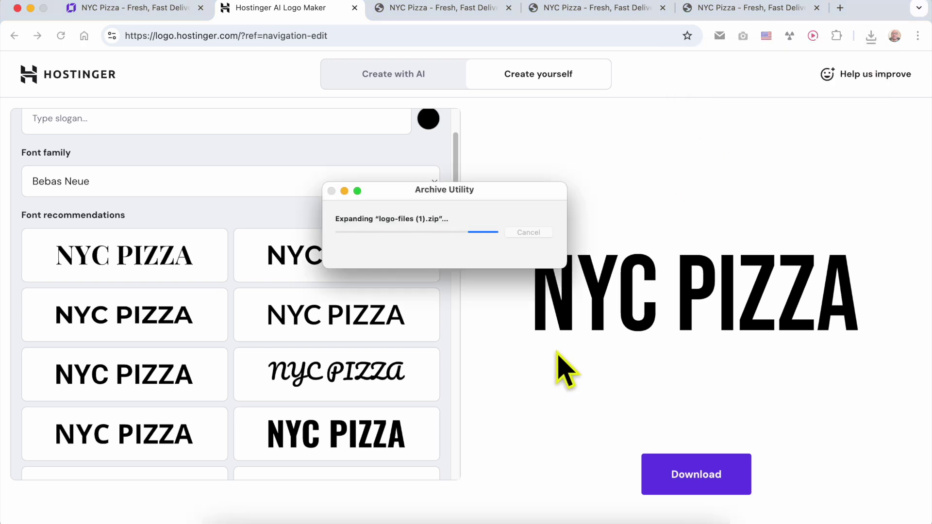
pyautogui.click(490, 78)
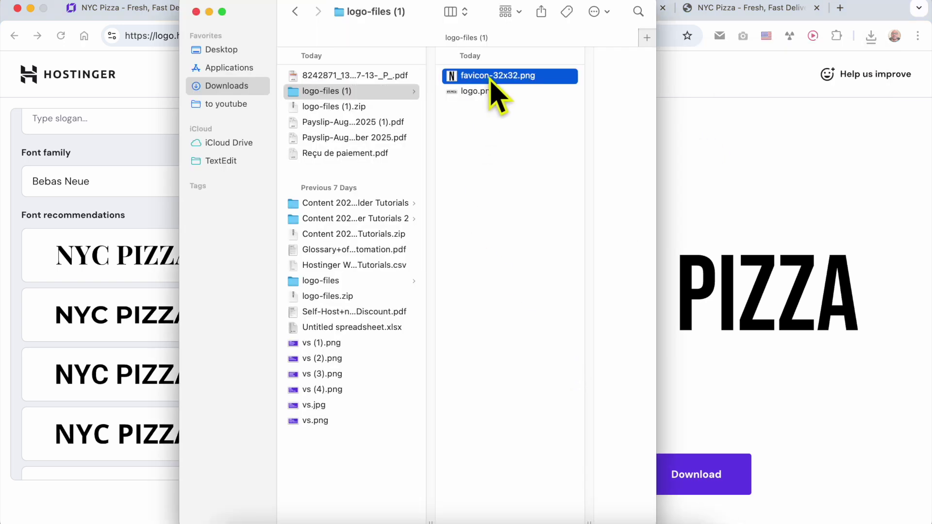
pyautogui.click(490, 91)
pyautogui.click(444, 80)
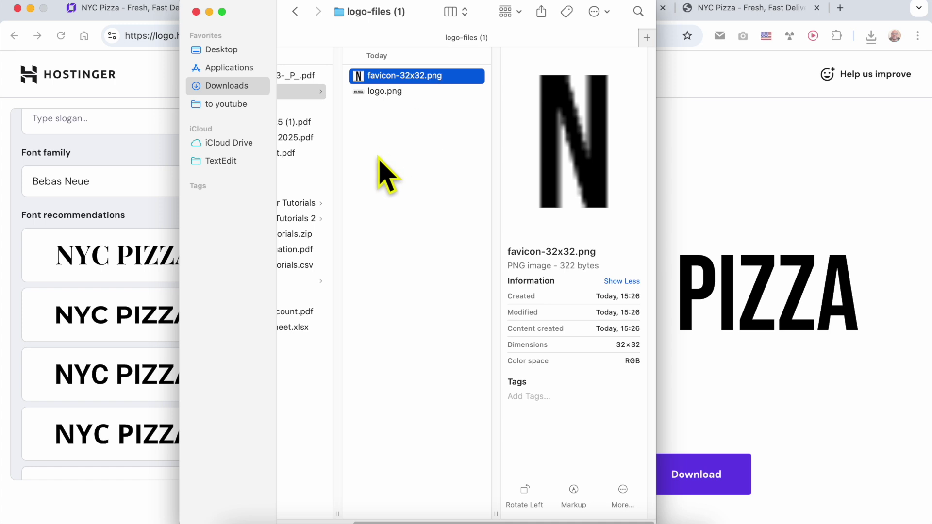
# Back in the Website Builder, upload logo.png from the logo-files (1) folder in Downloads and use it as the header logo image
pyautogui.click(109, 163)
pyautogui.click(160, 9)
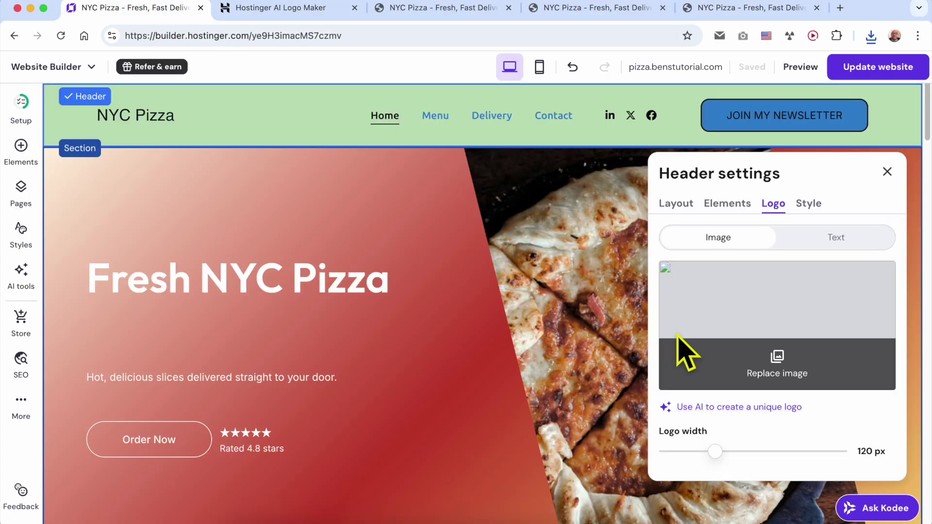
pyautogui.click(803, 386)
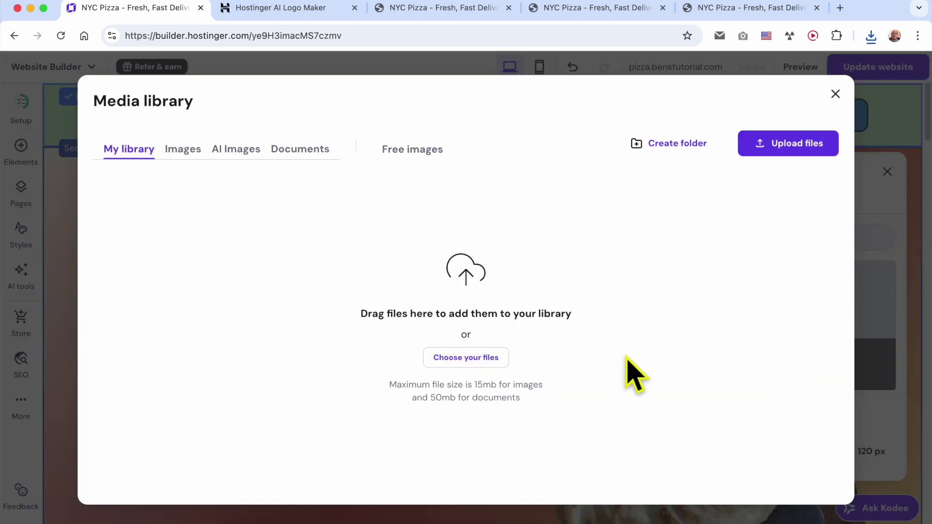
pyautogui.click(790, 160)
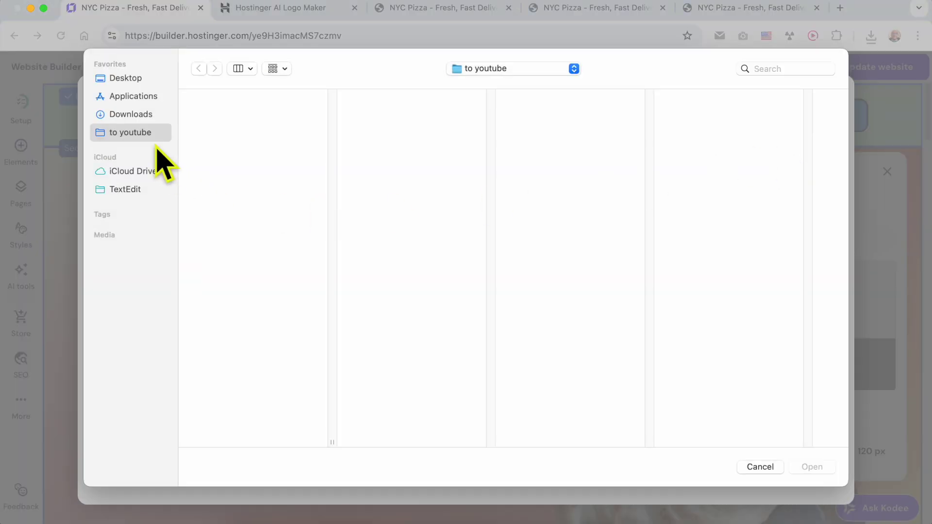
pyautogui.click(145, 100)
pyautogui.click(147, 114)
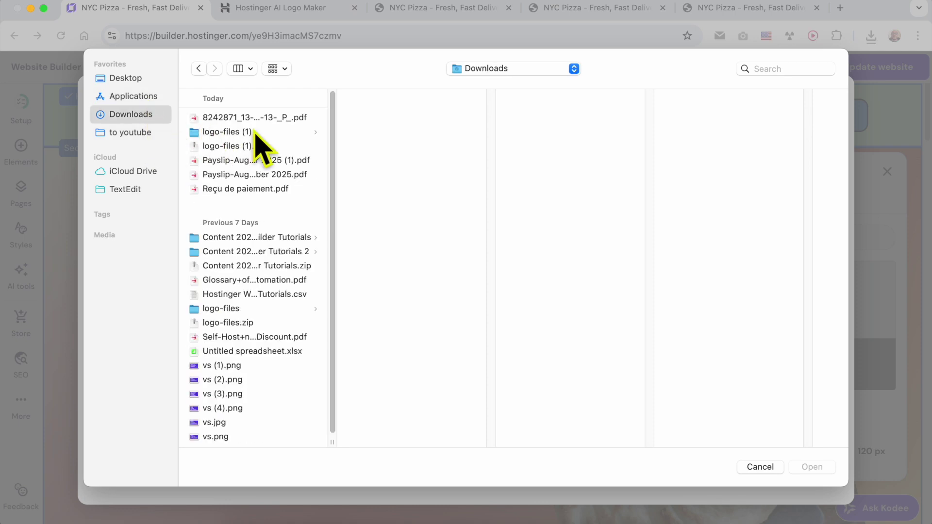
pyautogui.click(283, 132)
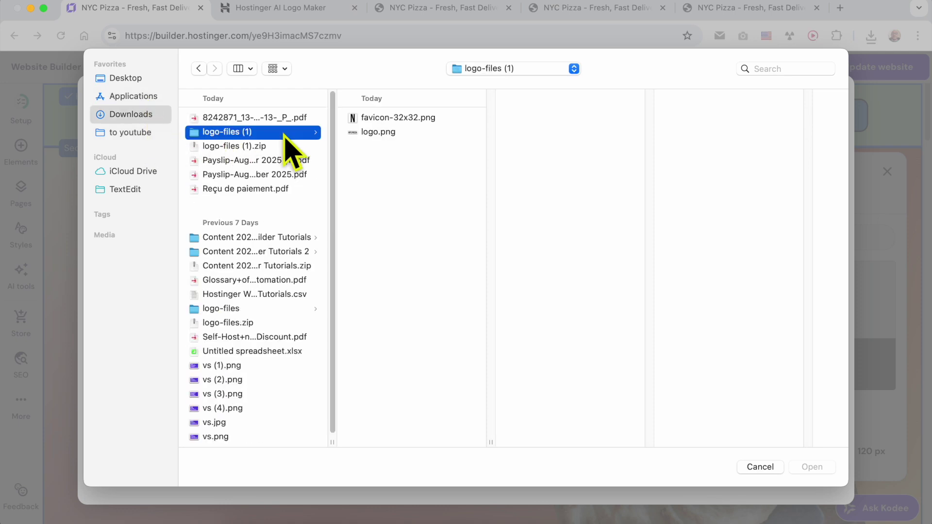
pyautogui.click(398, 135)
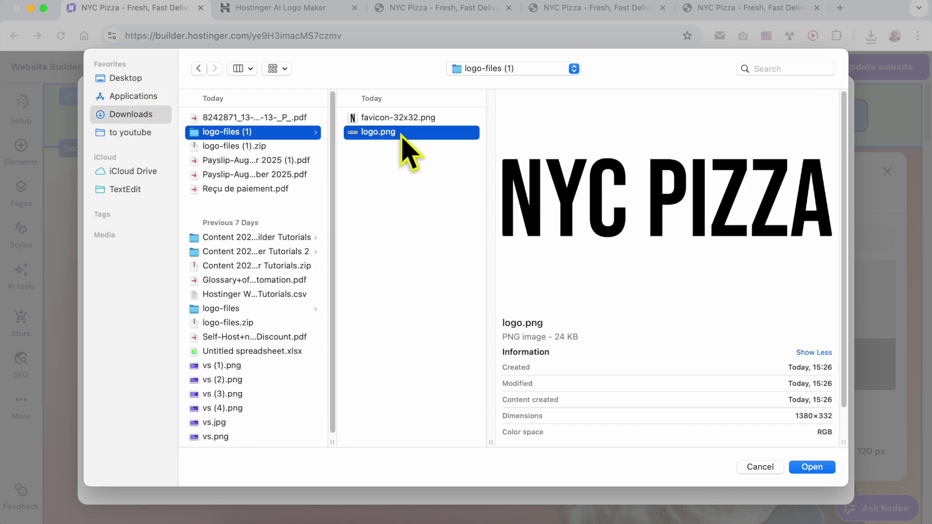
pyautogui.doubleClick(402, 133)
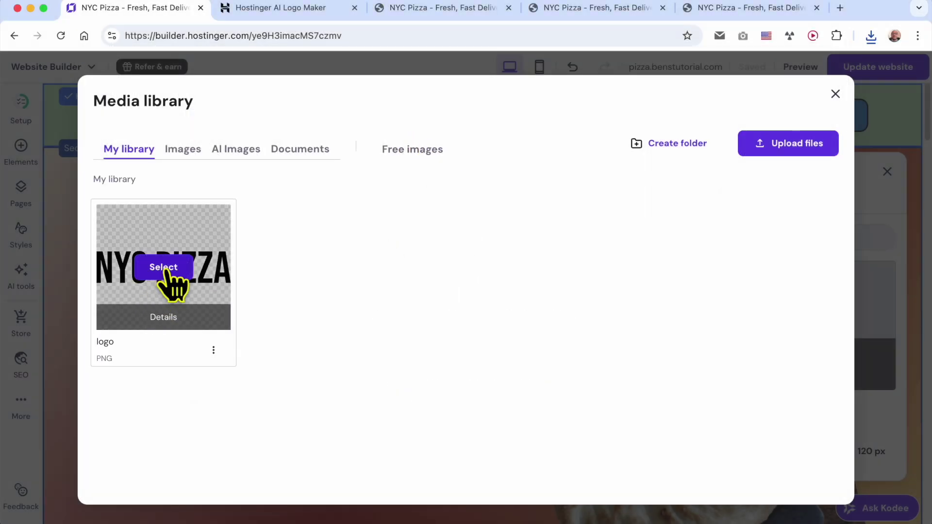
pyautogui.click(168, 276)
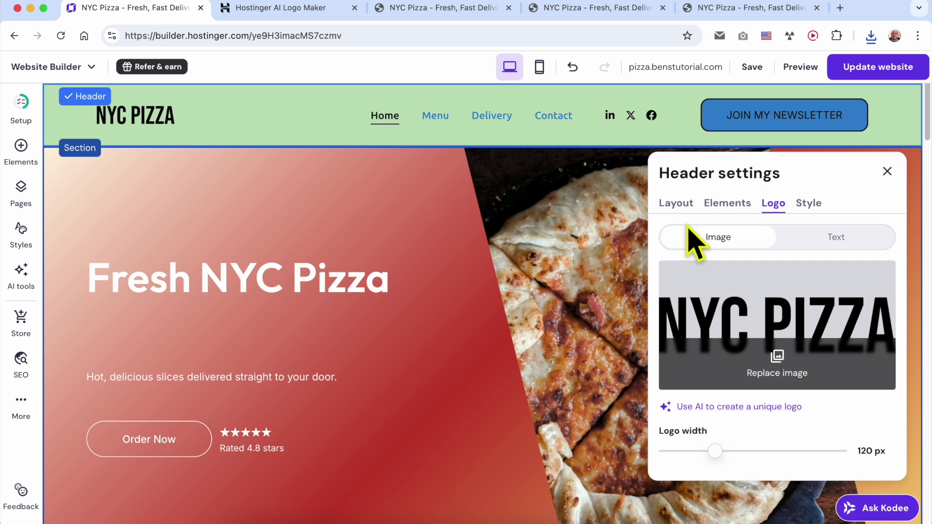
pyautogui.click(613, 116)
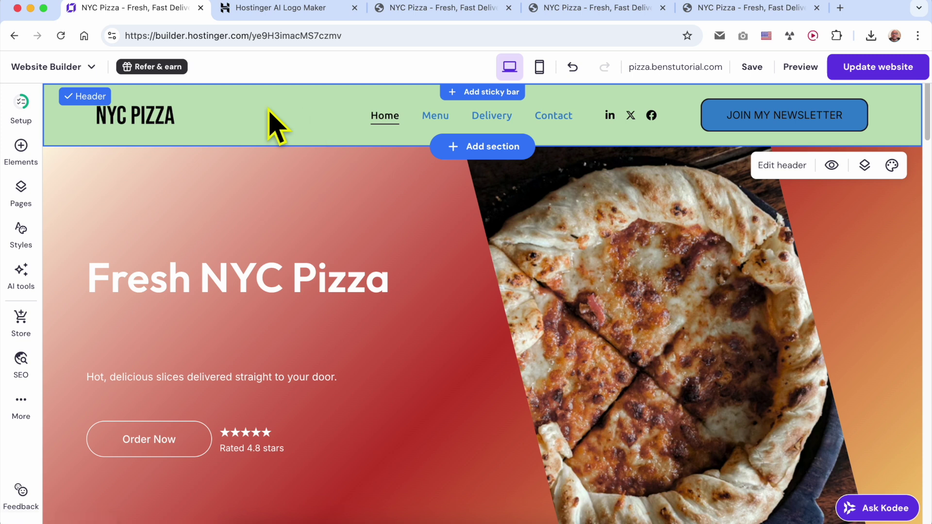
# Reorder the Contact page directly below Home in the main navigation, and move it into the pages hidden from navigation
pyautogui.click(22, 194)
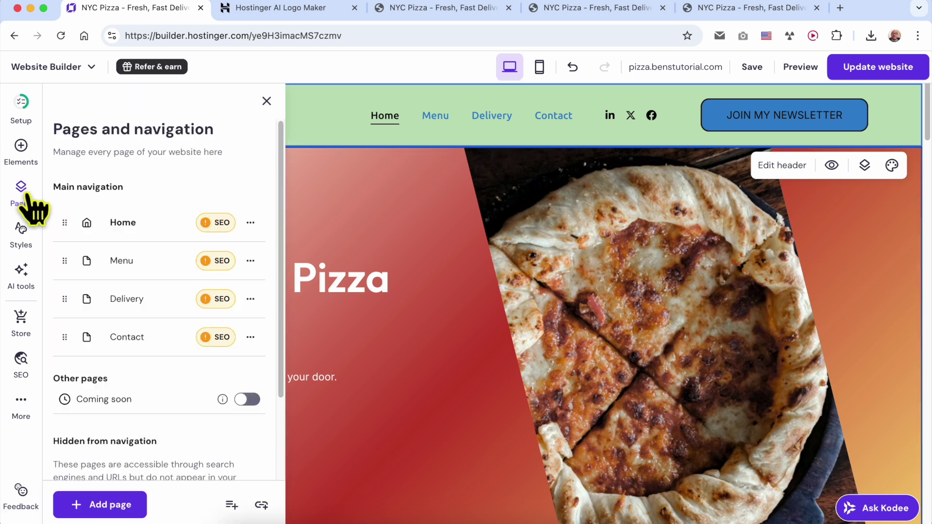
pyautogui.moveTo(53, 187); pyautogui.dragTo(146, 202)
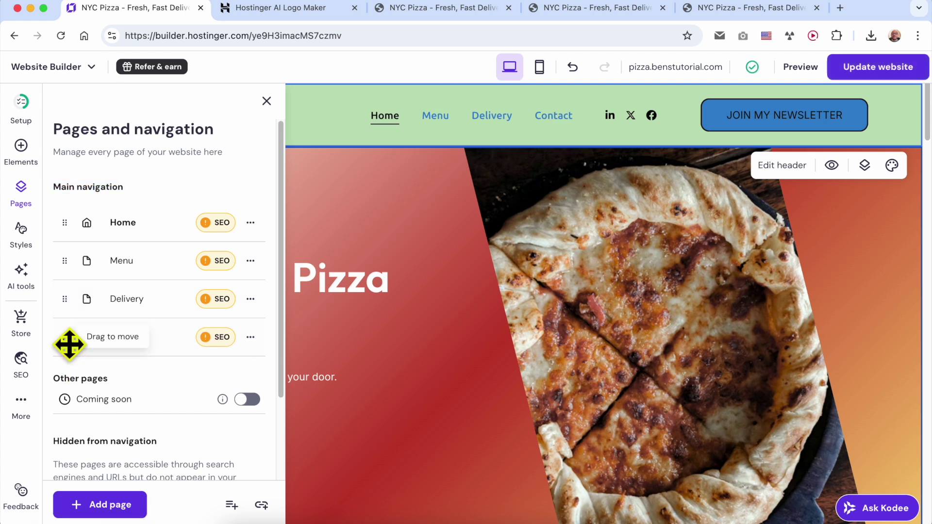
pyautogui.moveTo(64, 341); pyautogui.dragTo(69, 249)
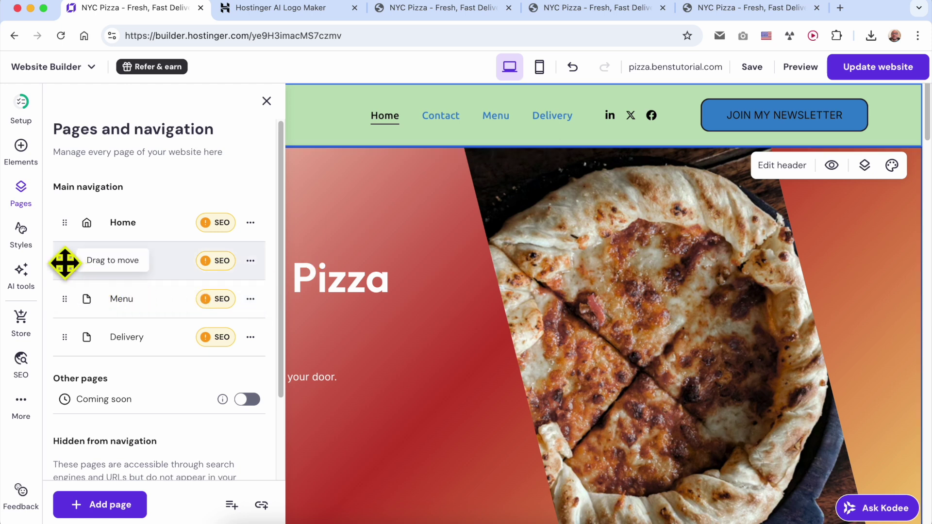
pyautogui.moveTo(64, 263); pyautogui.dragTo(73, 426)
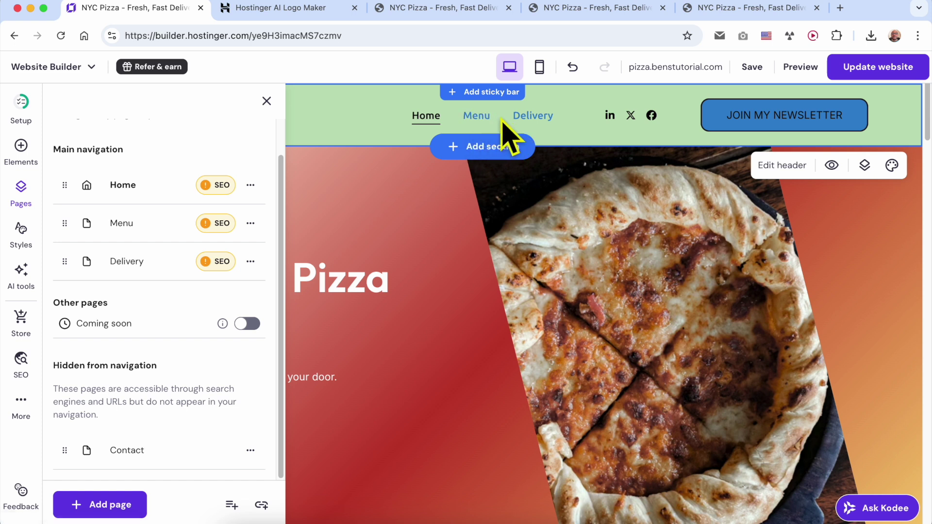
pyautogui.click(262, 506)
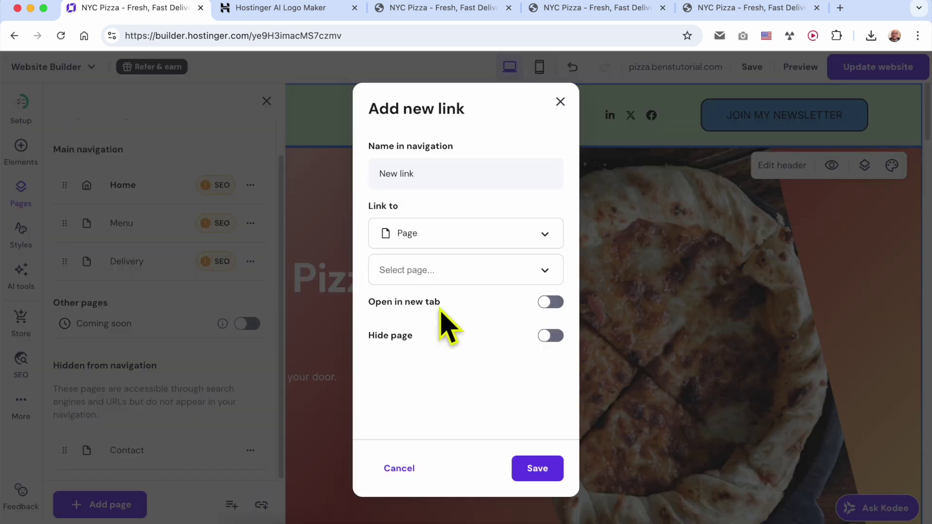
pyautogui.doubleClick(451, 179)
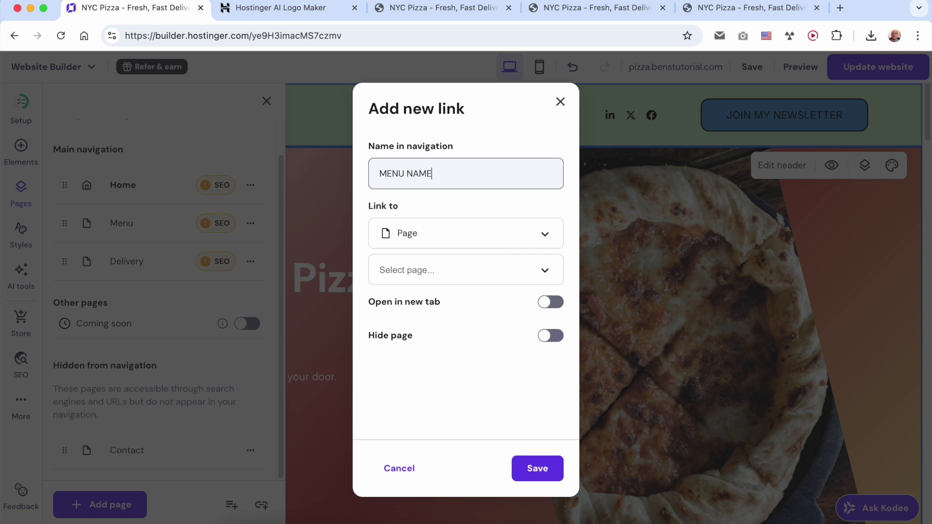
pyautogui.click(447, 234)
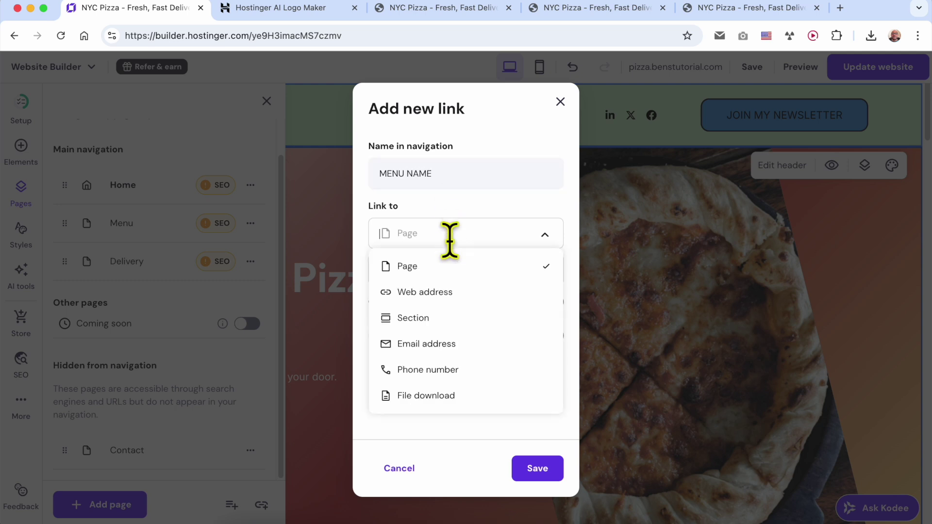
pyautogui.click(440, 267)
pyautogui.click(440, 267)
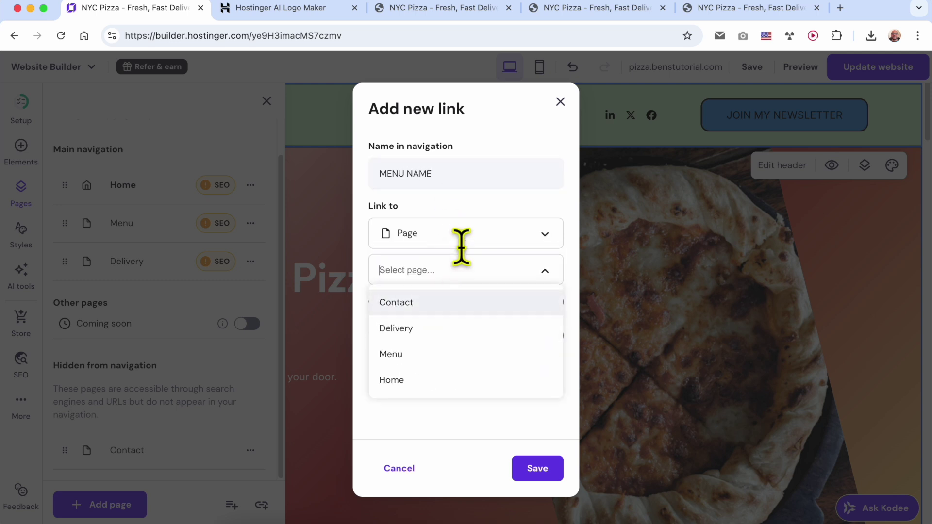
pyautogui.click(462, 240)
pyautogui.click(459, 292)
pyautogui.click(481, 272)
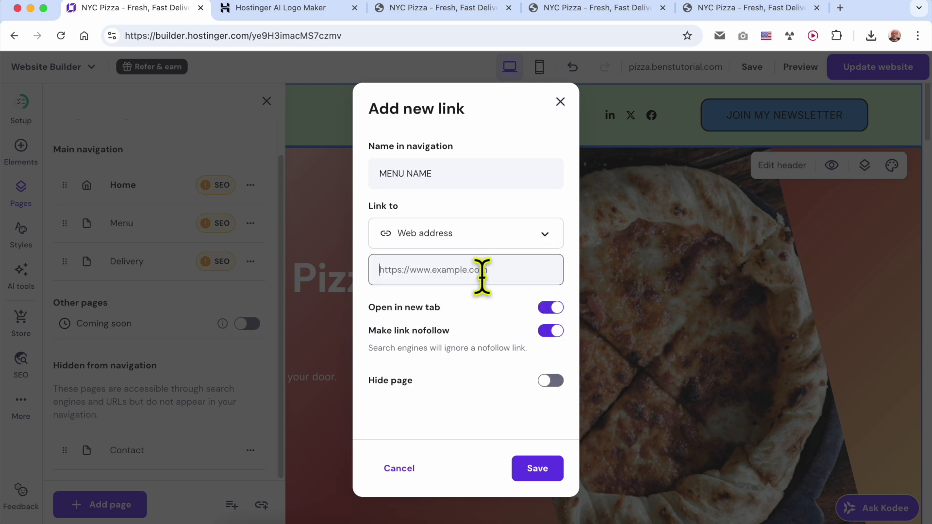
pyautogui.write('www.google.com')
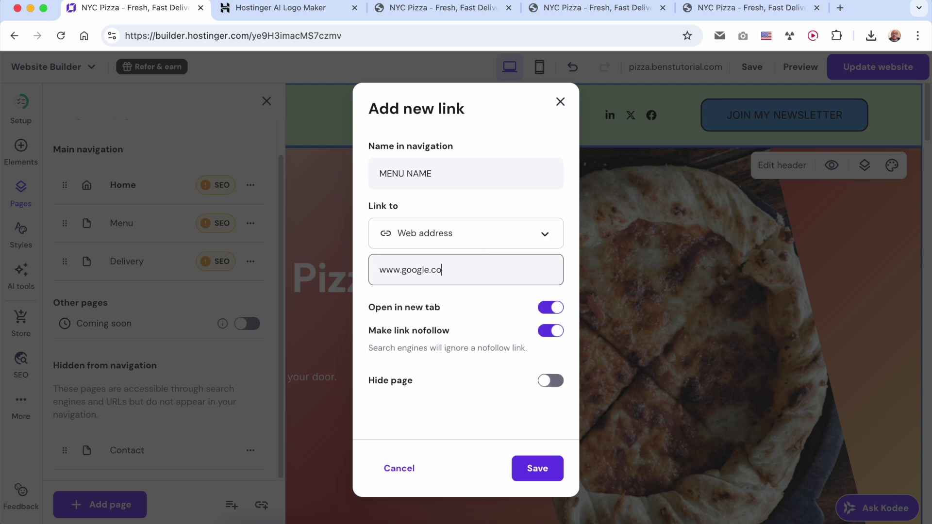
pyautogui.click(538, 468)
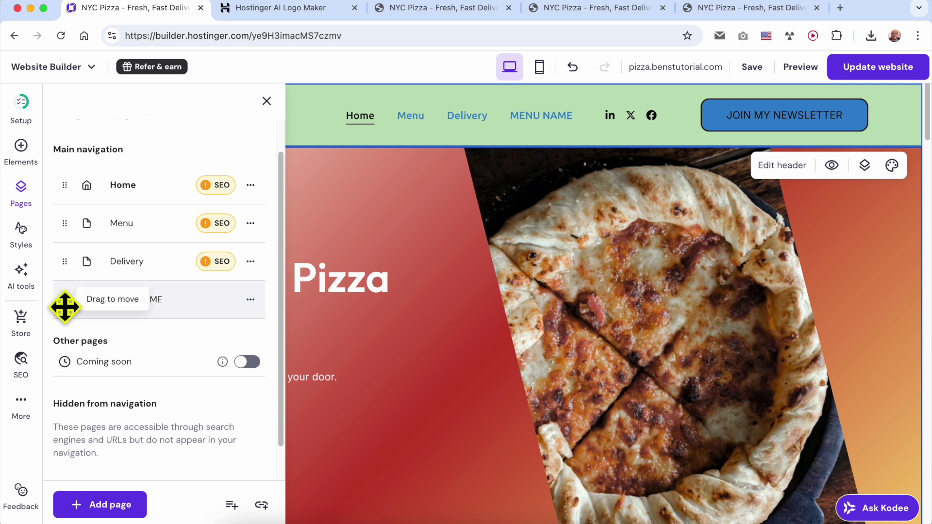
# Nest the MENU NAME link under the Delivery page in the main navigation and check Delivery's submenu in the header
pyautogui.moveTo(64, 301); pyautogui.dragTo(82, 307)
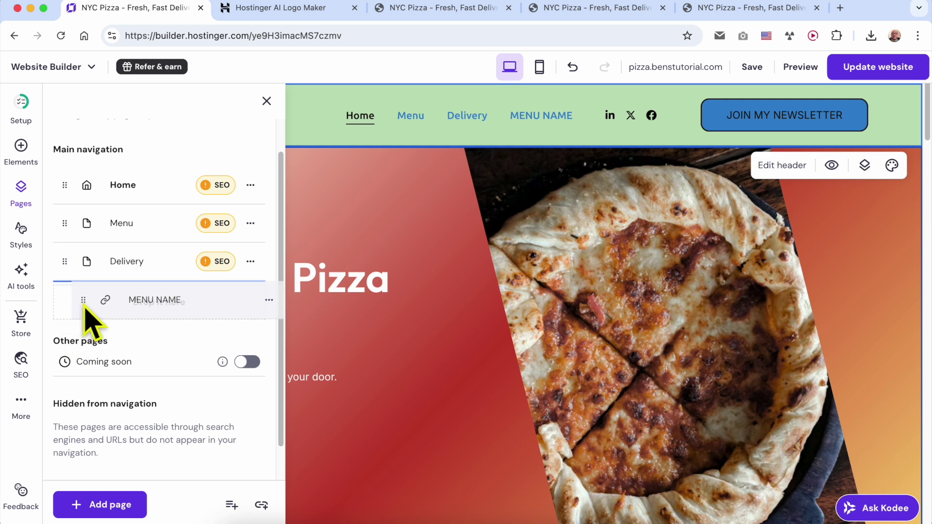
pyautogui.moveTo(84, 307); pyautogui.dragTo(103, 286)
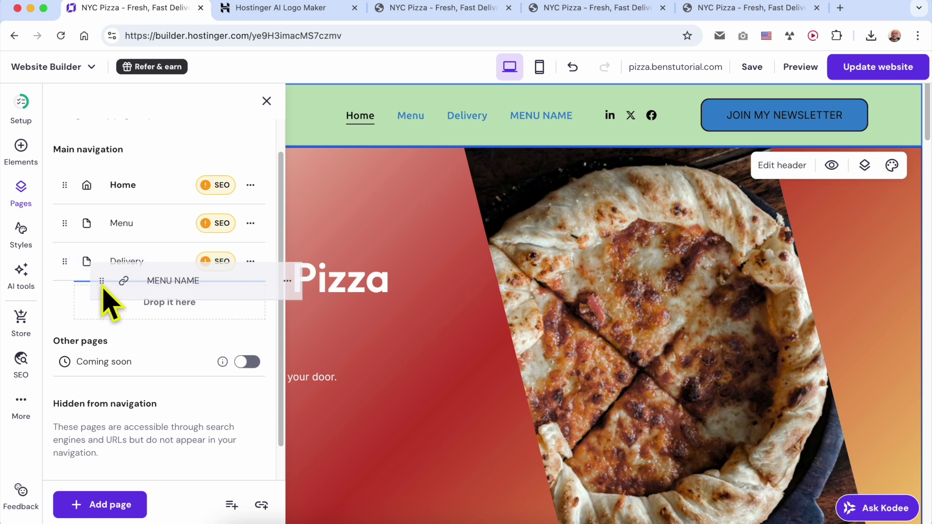
pyautogui.moveTo(103, 287); pyautogui.dragTo(104, 297)
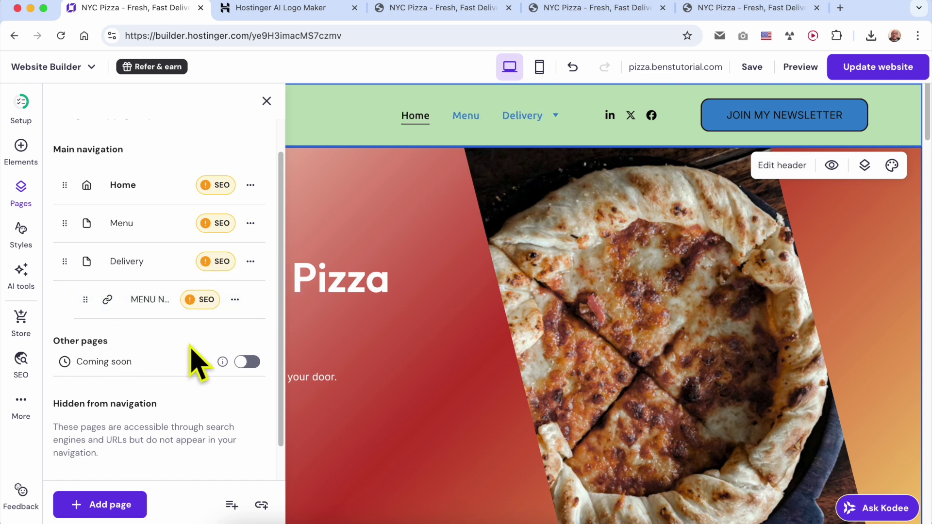
pyautogui.moveTo(556, 131)
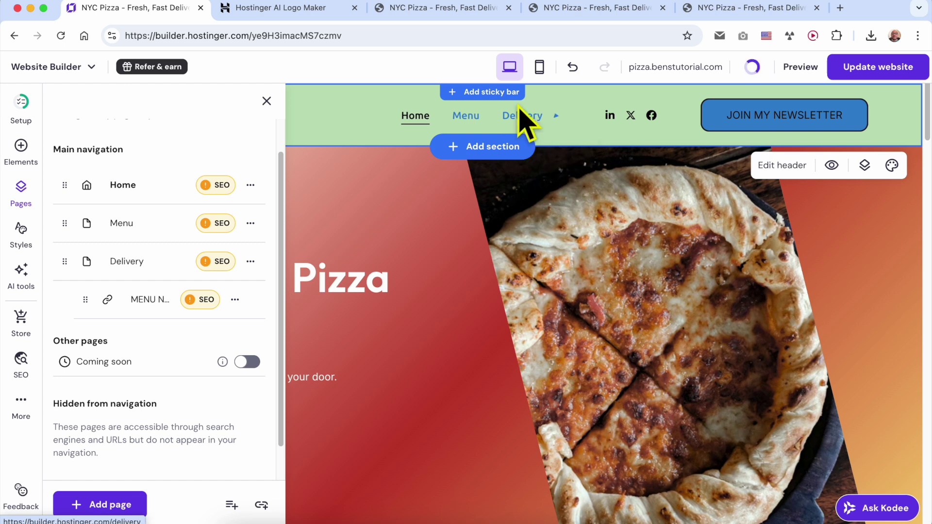
# Publish the website changes and preview the site, checking the Delivery submenu and dismissing the update notice
pyautogui.click(870, 69)
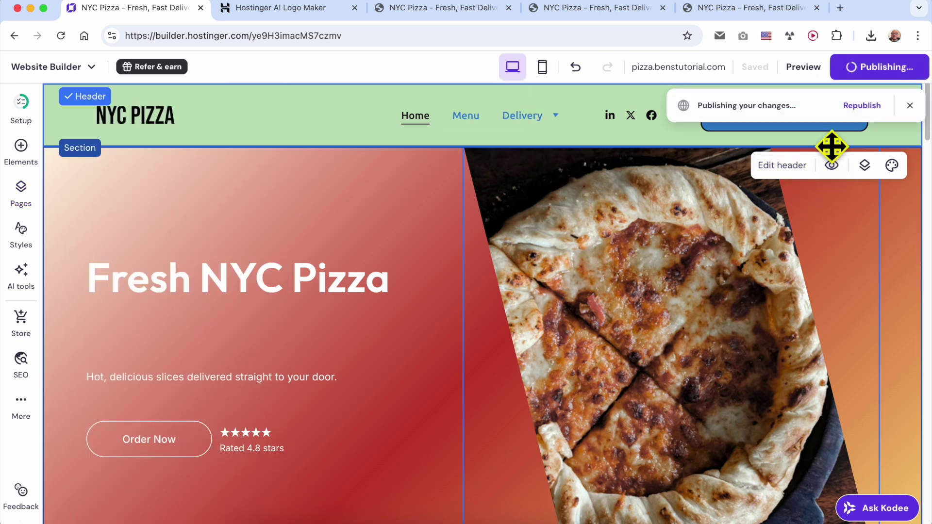
pyautogui.click(803, 66)
pyautogui.moveTo(529, 121)
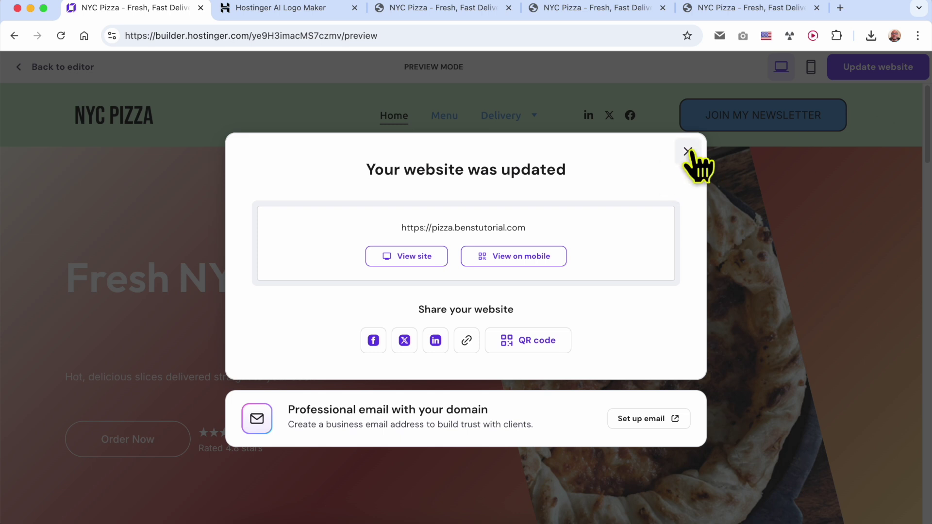
pyautogui.click(688, 152)
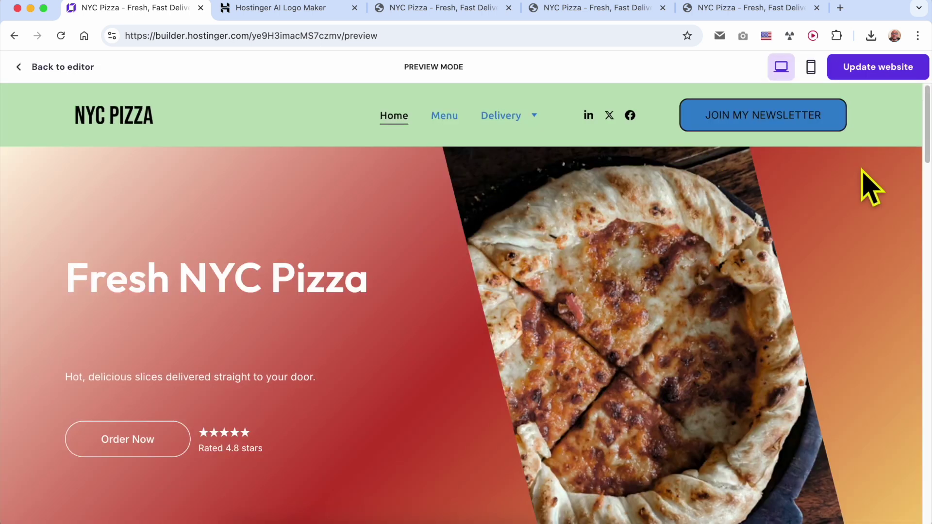